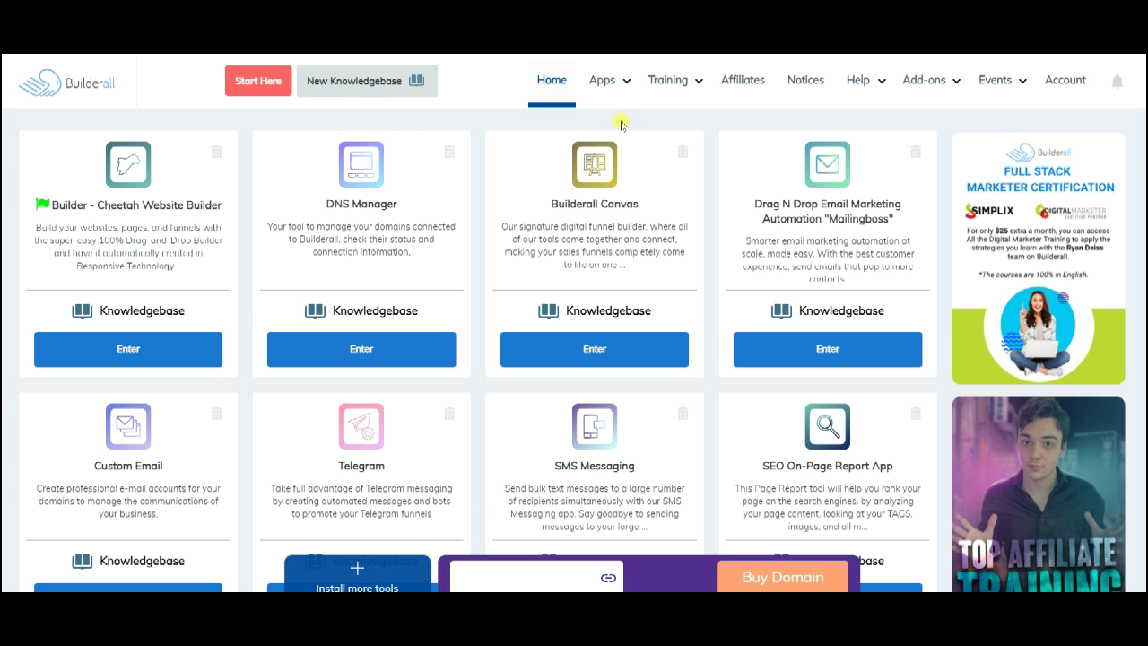
Step: Open the Builderall Webinar Builder from the list of apps and look over its start page
left_click(603, 80)
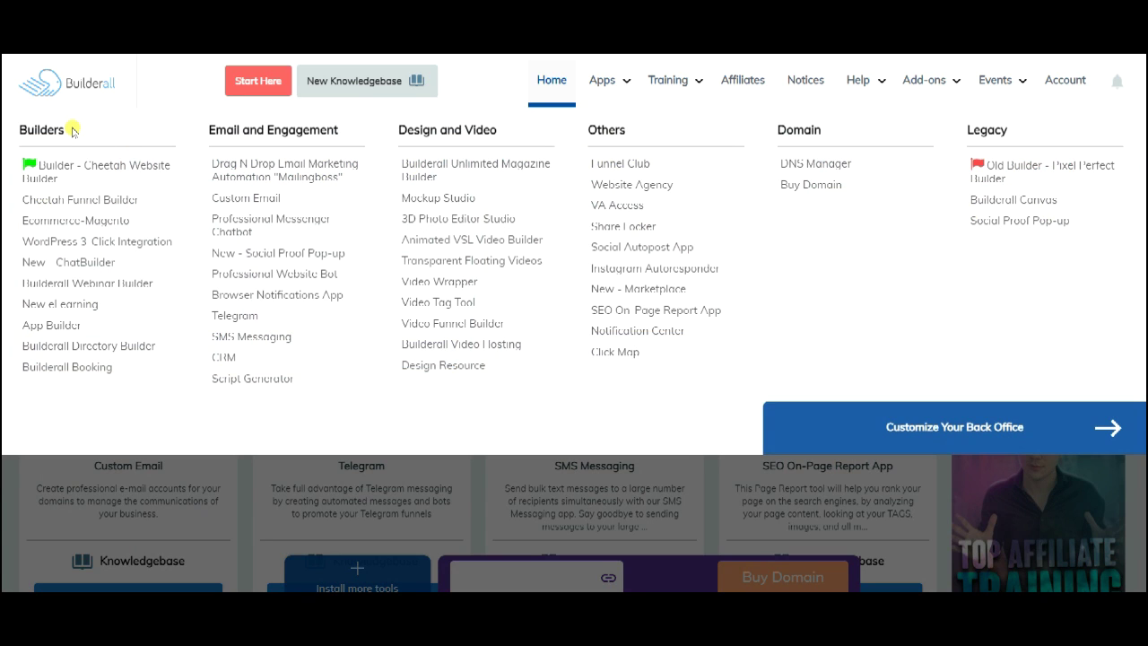
left_click(81, 285)
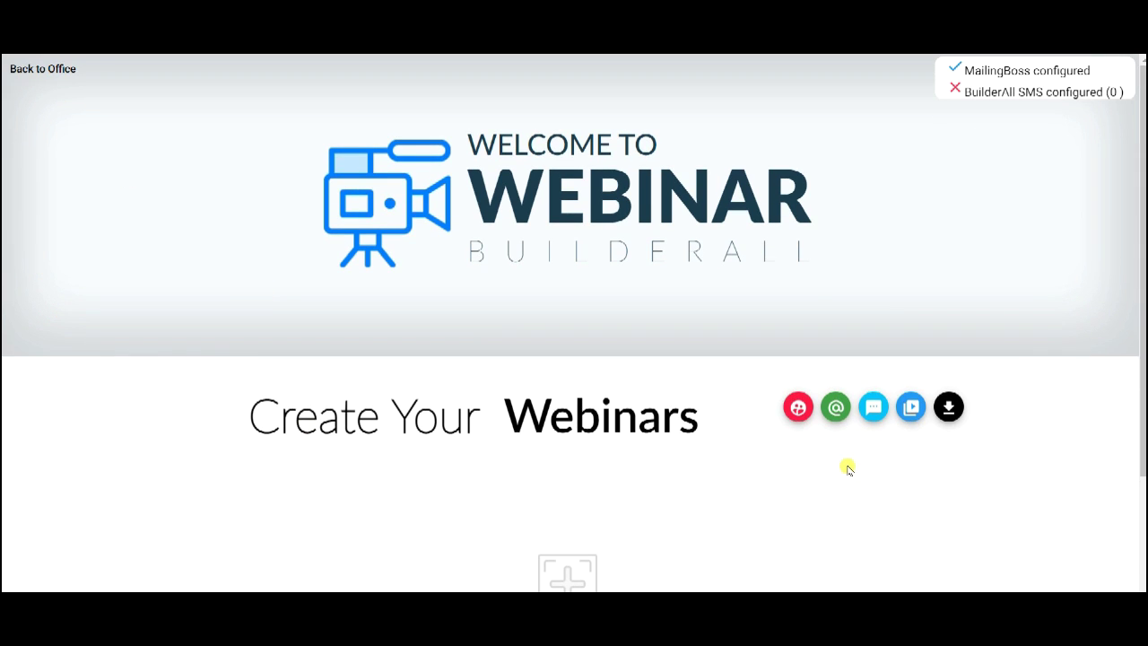
left_click(42, 68)
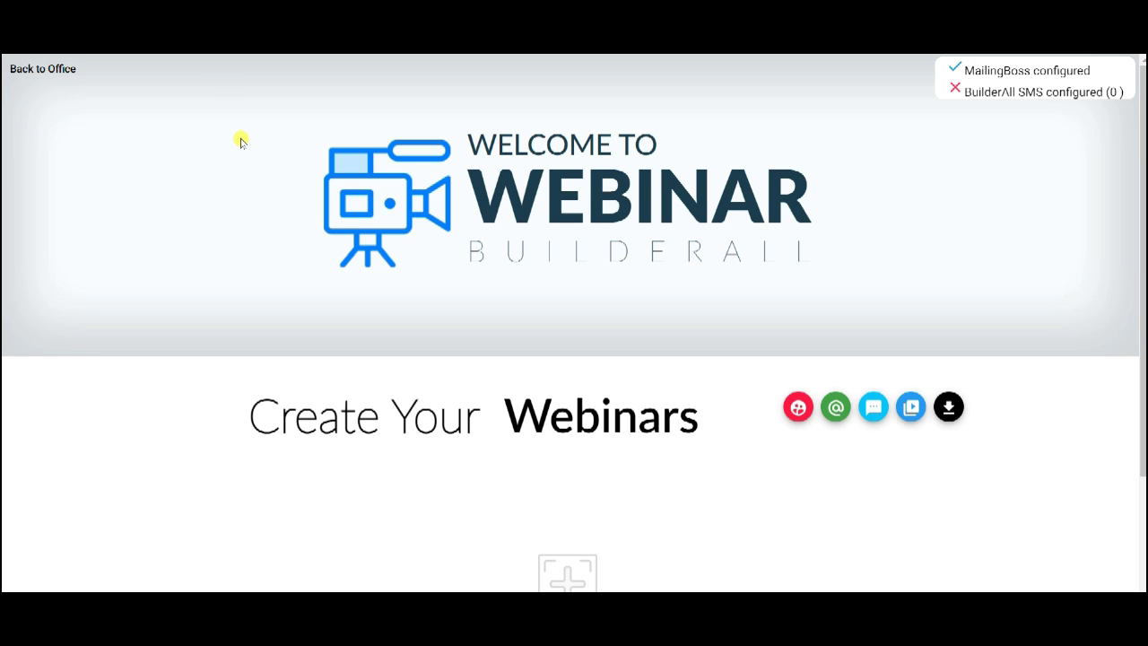
scroll(237, 139, "down", 2)
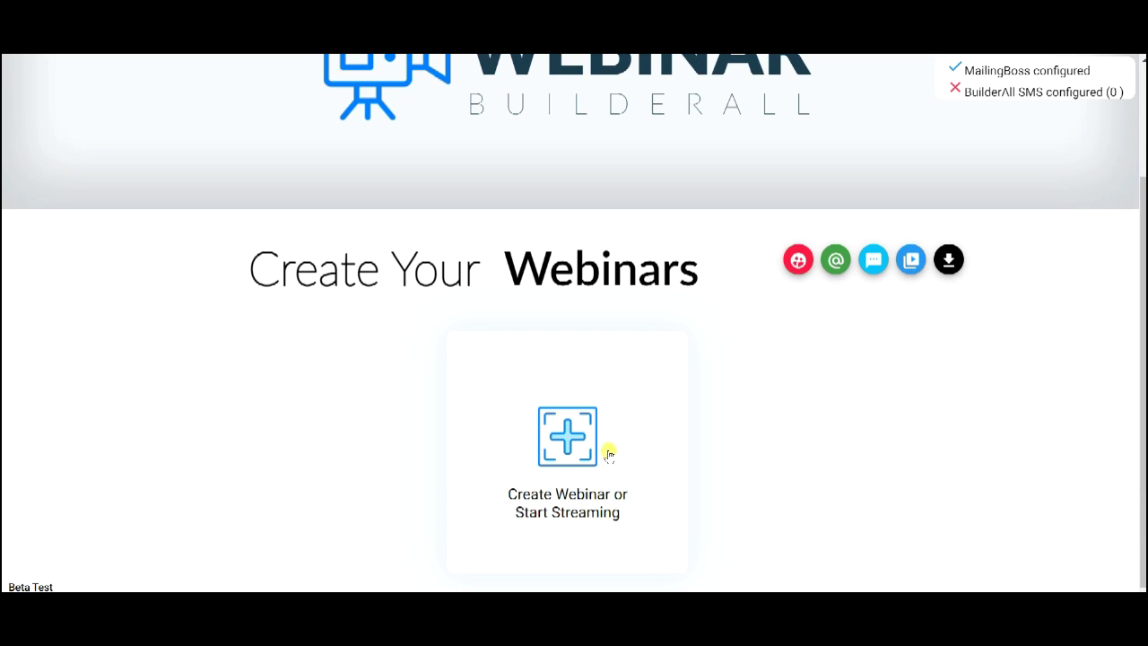
scroll(598, 446, "up", 3)
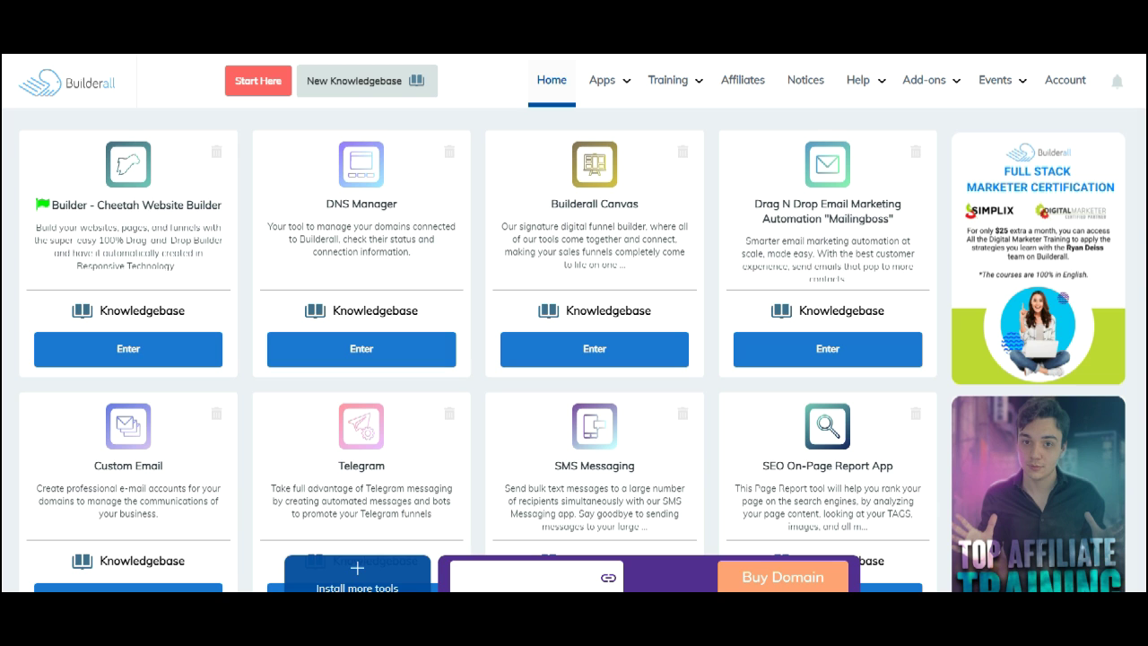
Step: Check where SMS Messaging is offered among the office apps, and return to the webinar creation area
mouse_move(603, 80)
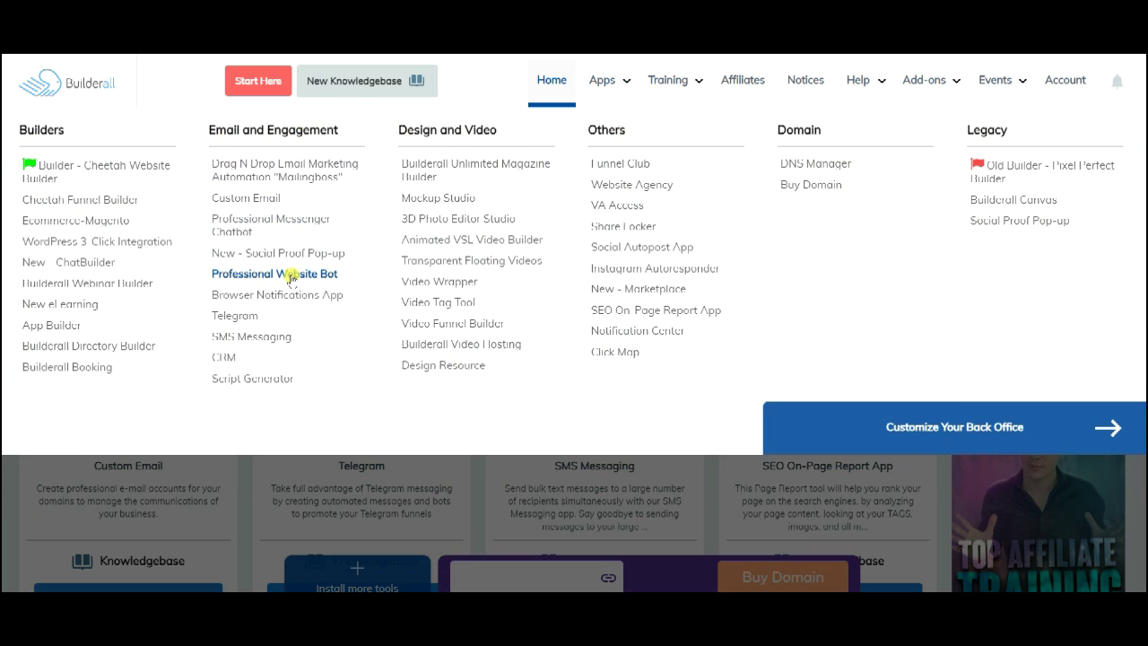
left_click(269, 334)
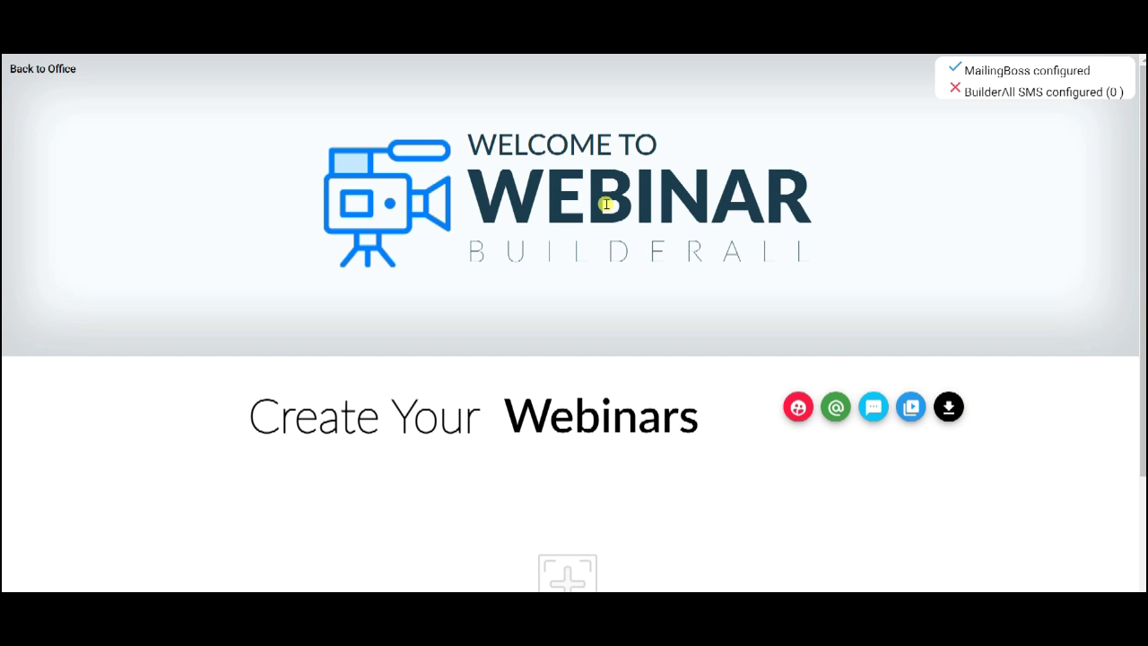
scroll(606, 204, "down", 2)
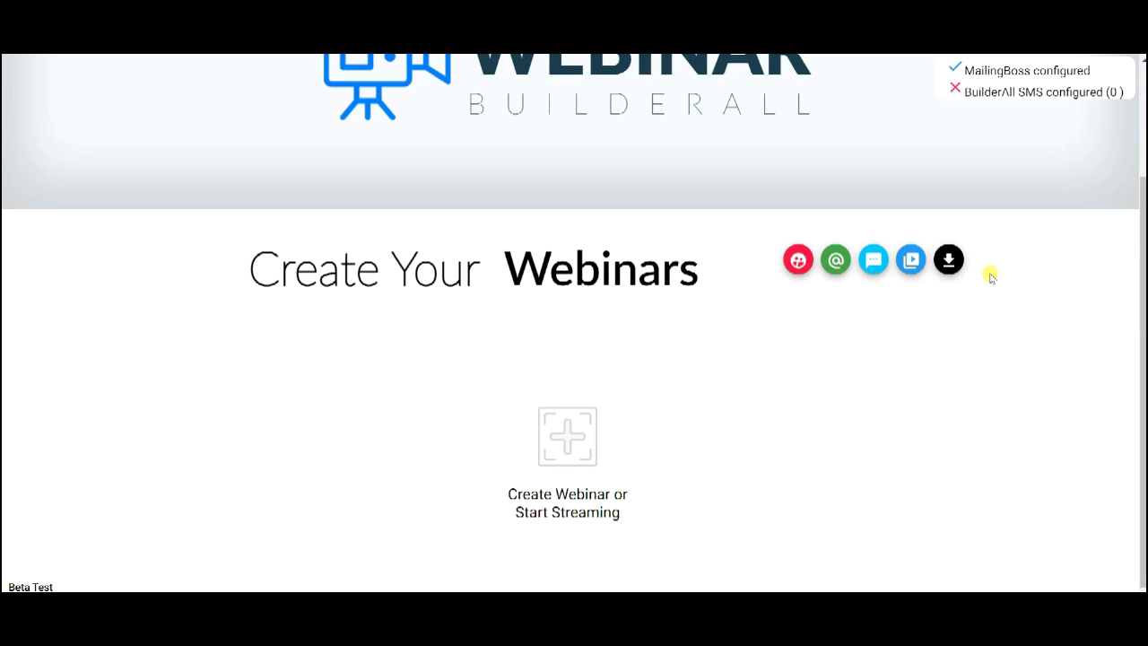
Step: Open the Ghost Users Editor and examine the names in the English, Italian and German groups
left_click(799, 261)
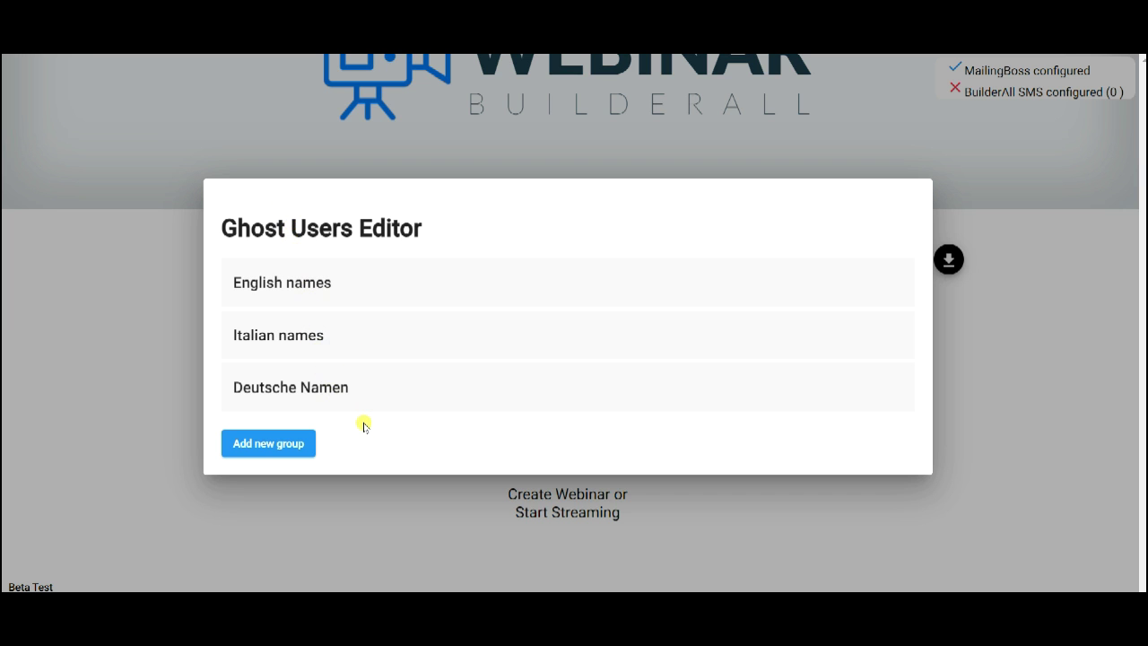
left_click(329, 284)
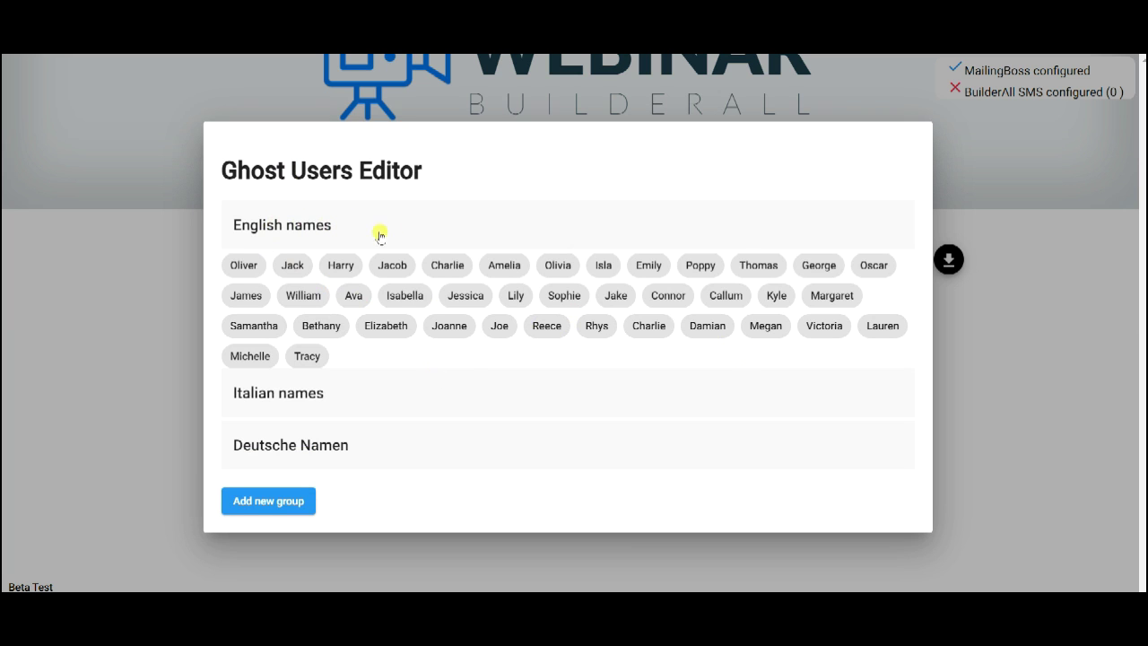
left_click(309, 225)
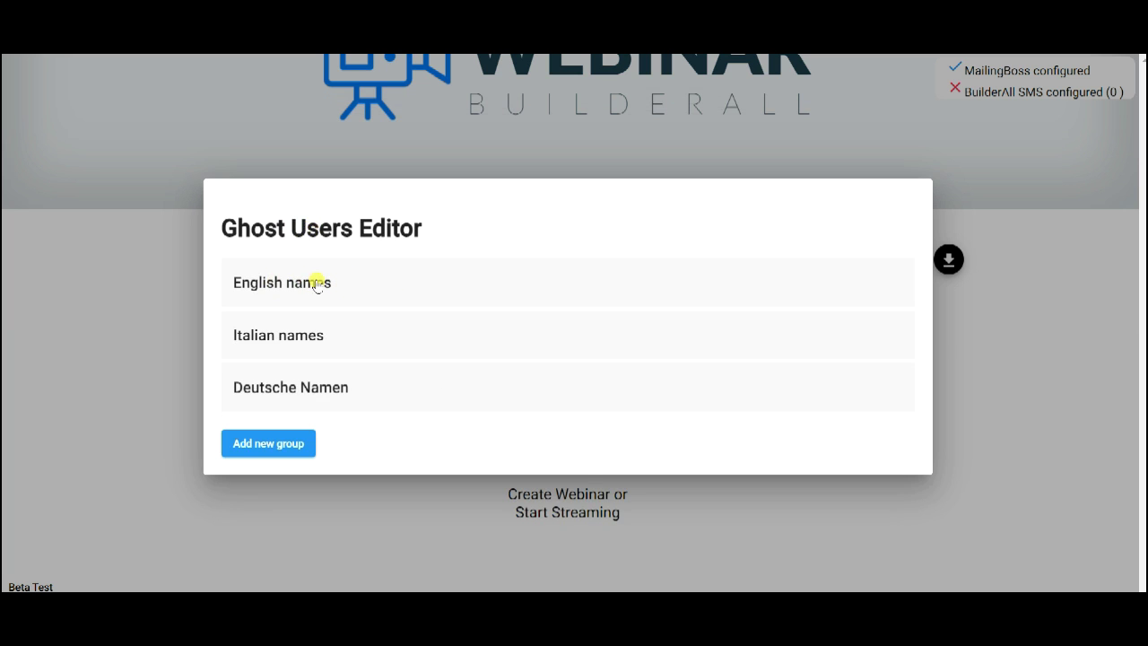
left_click(303, 334)
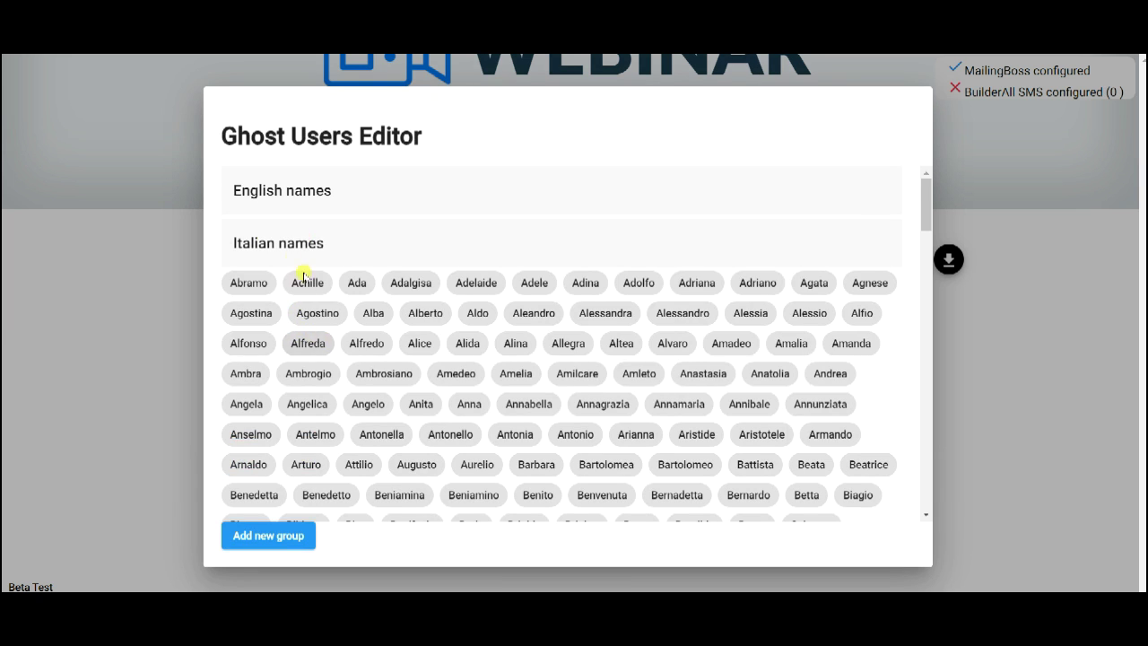
left_click(287, 238)
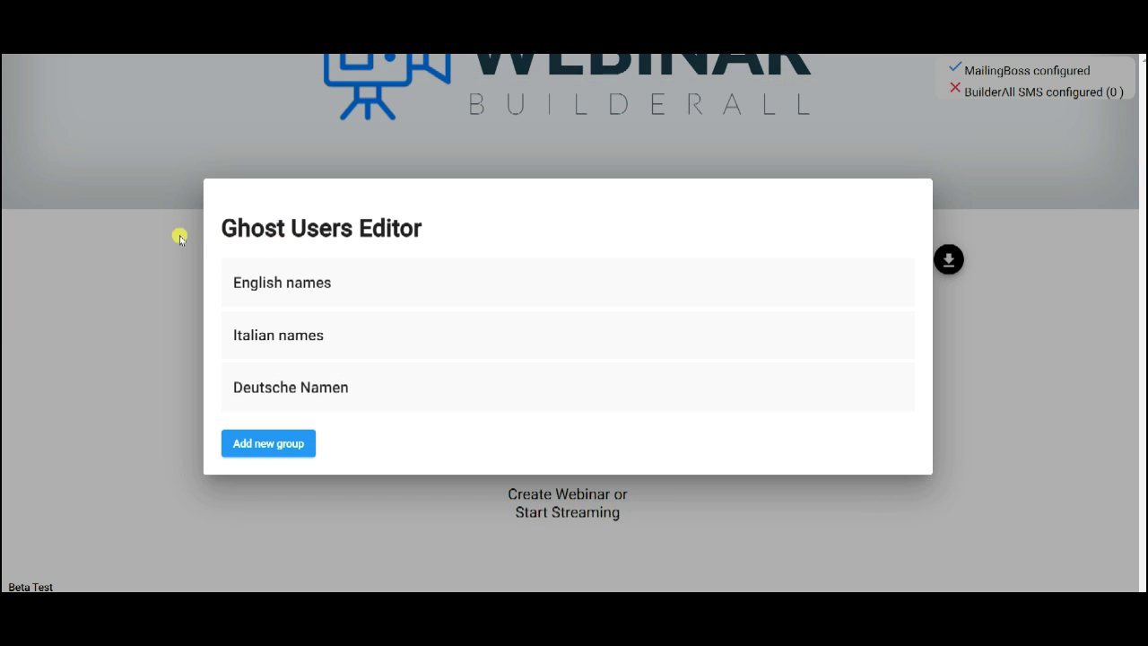
left_click(320, 388)
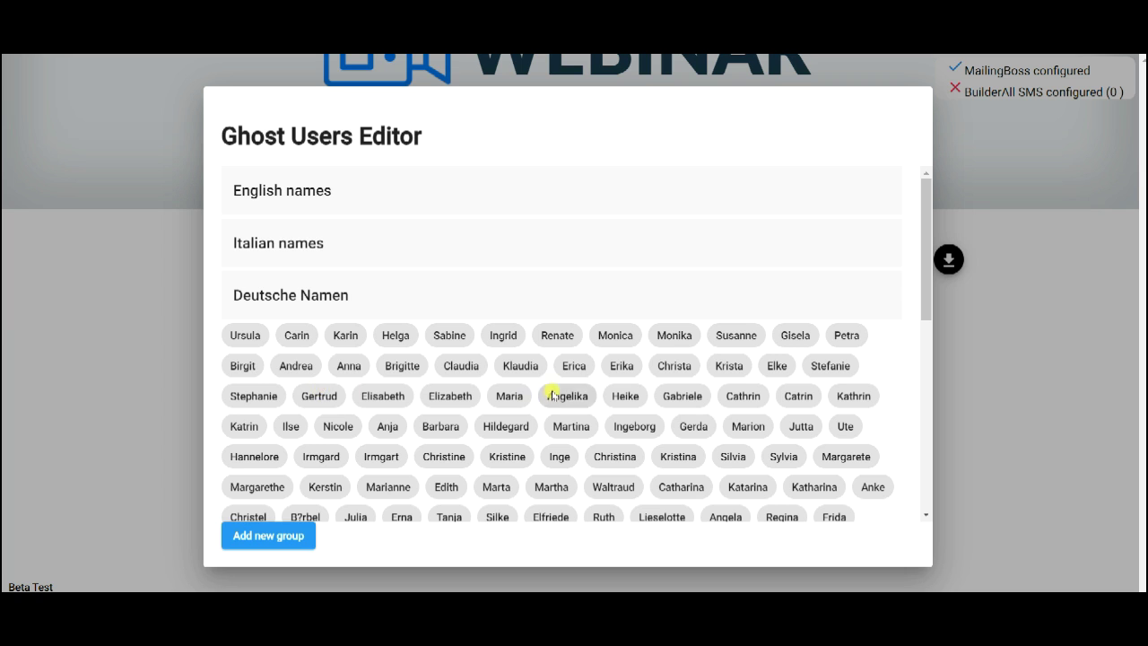
left_click(314, 295)
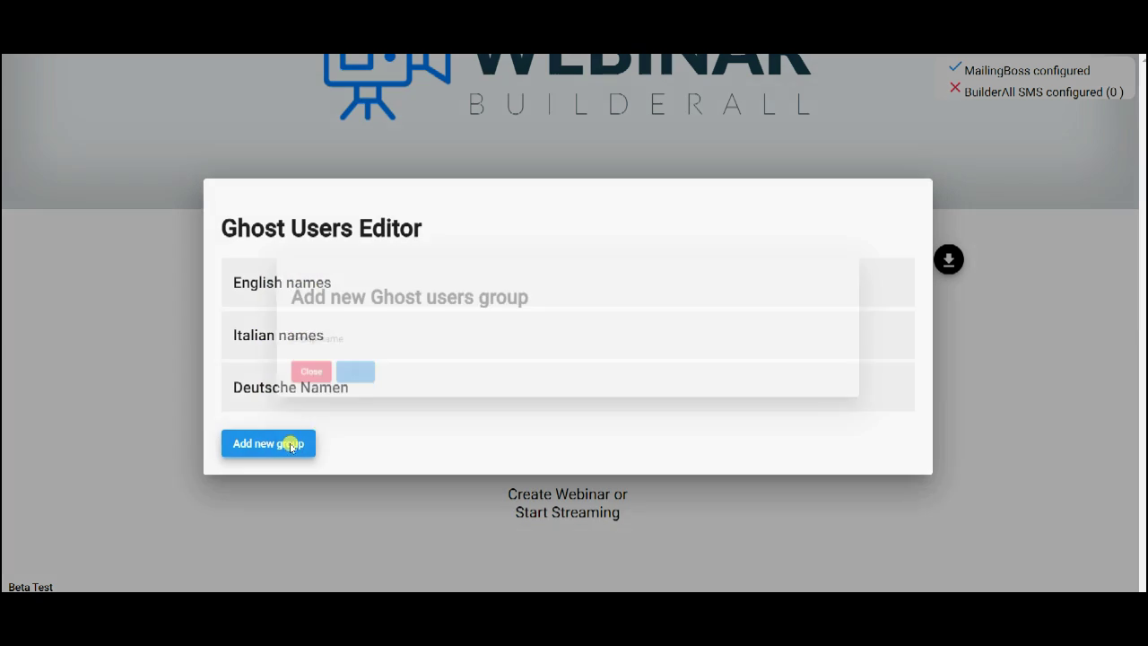
Step: Add a new ghost users group named "French"
left_click(292, 447)
type("E")
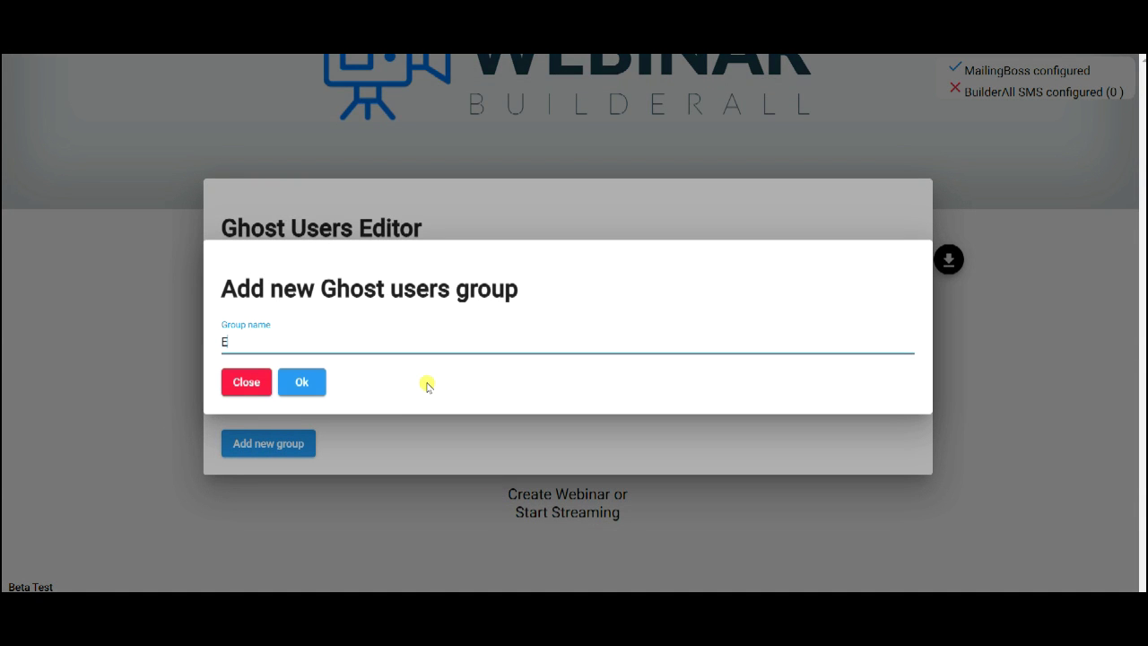
key("BackSpace")
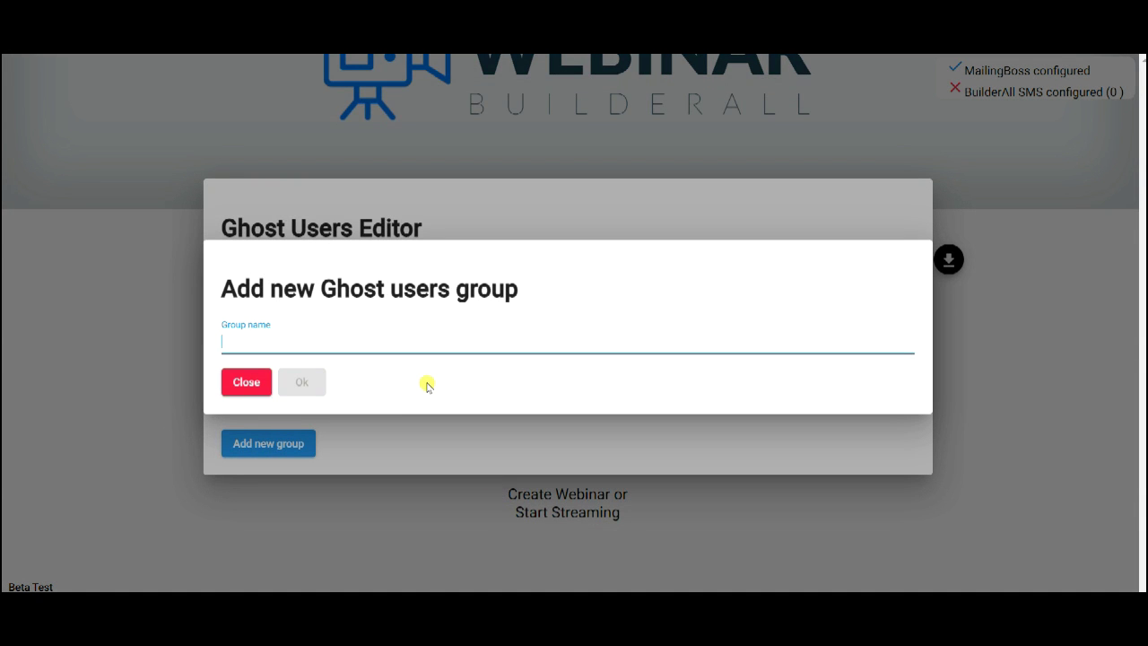
type("French")
left_click(304, 381)
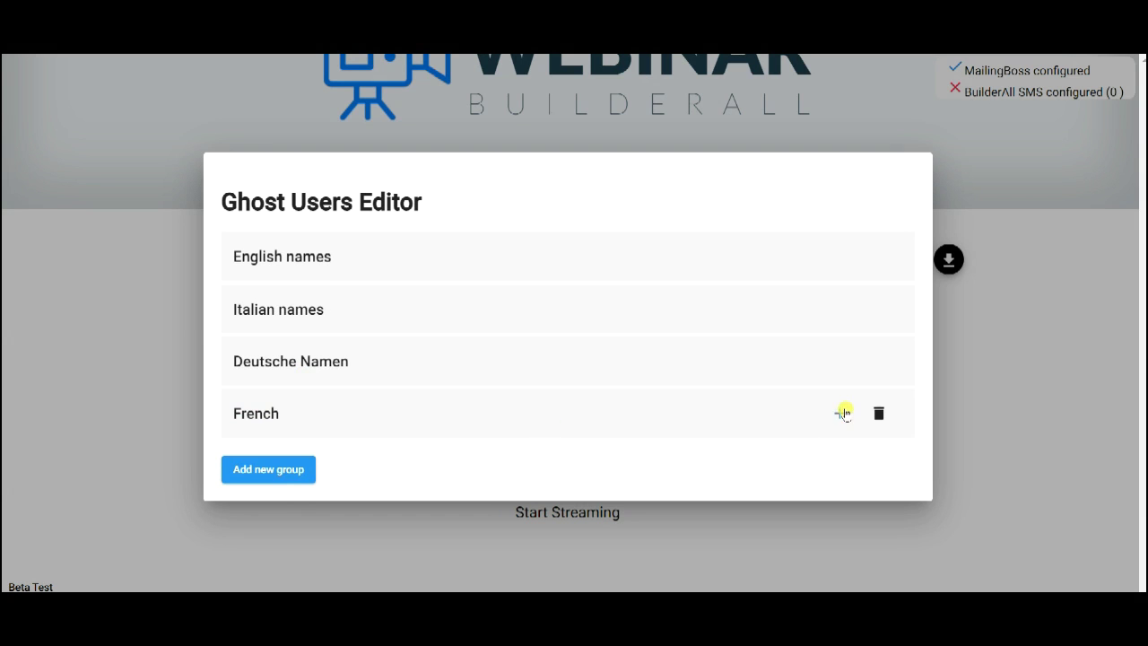
Step: Add two ghost users with French first names to the French group, and close the Ghost Users Editor
left_click(842, 413)
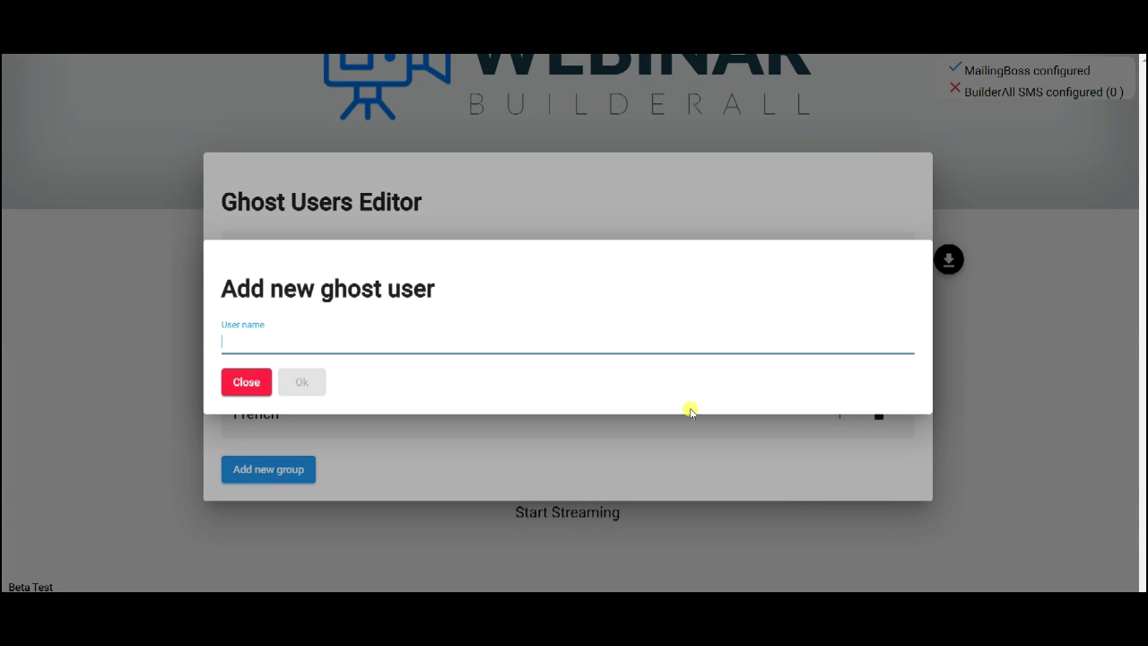
type("Jacqueline")
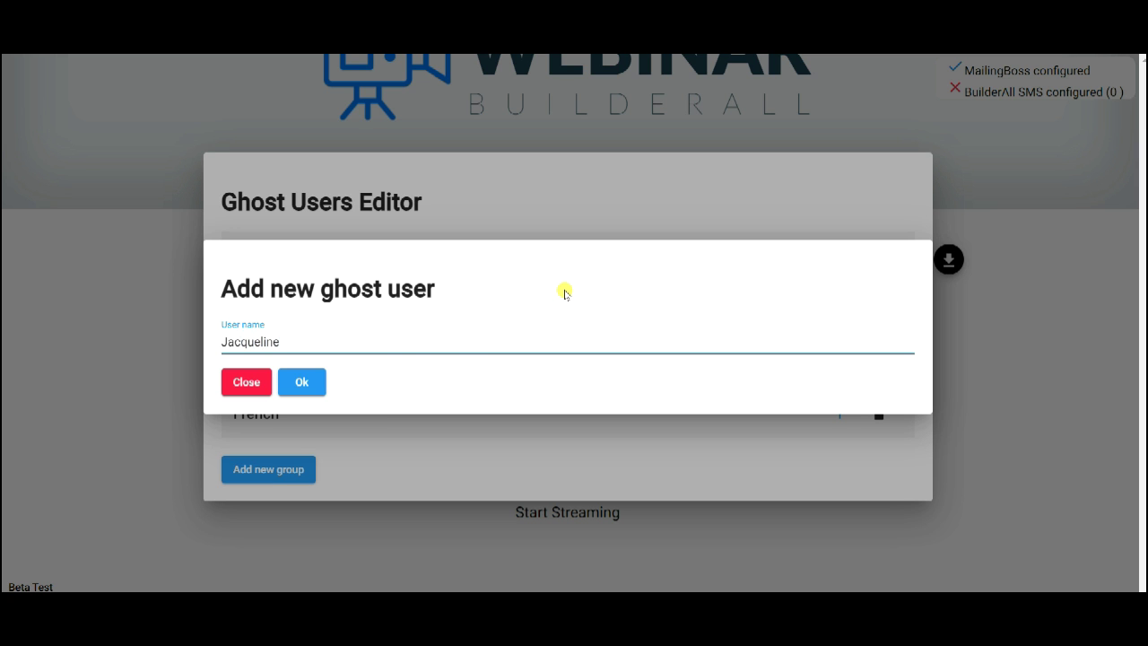
left_click(305, 382)
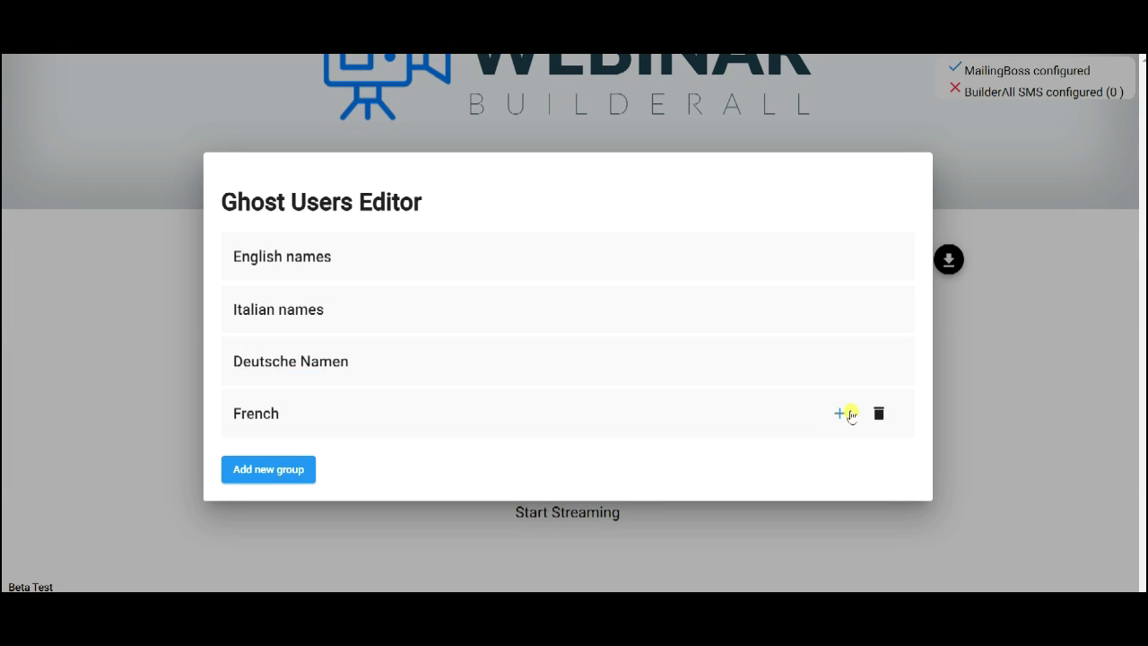
left_click(848, 414)
type("Jacques")
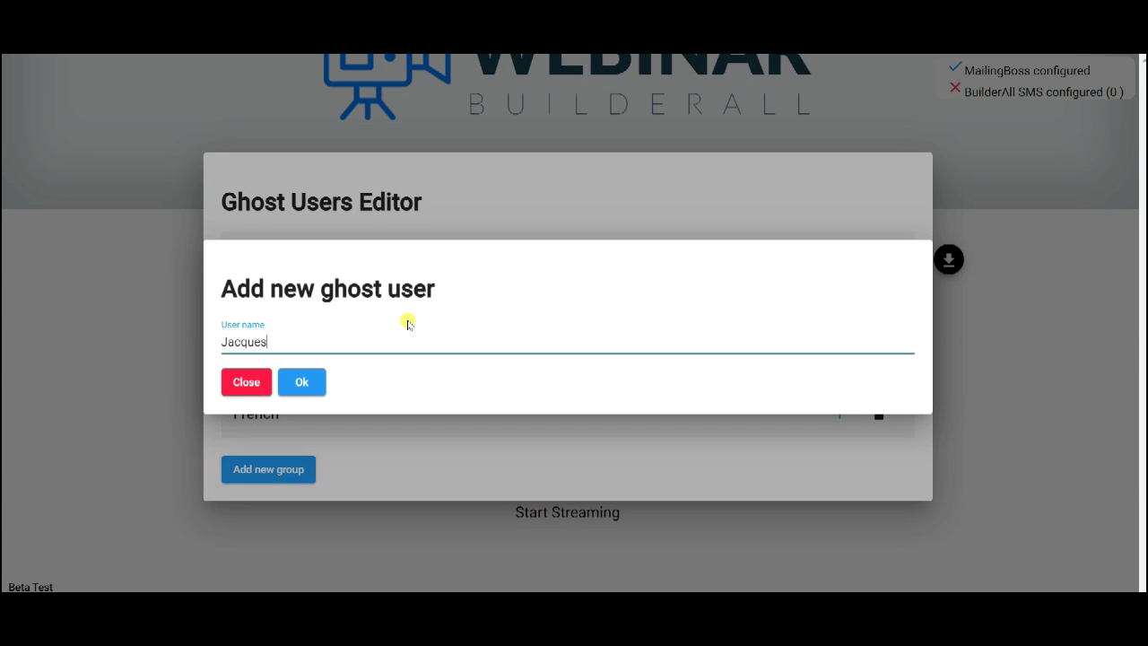
left_click(302, 381)
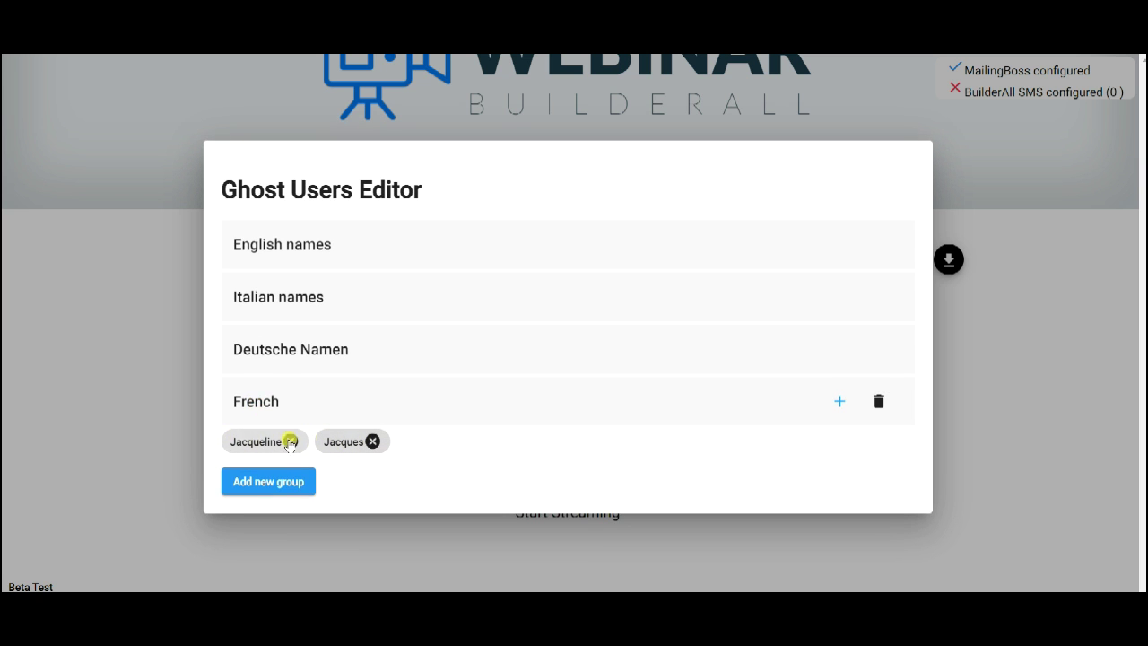
left_click(1030, 443)
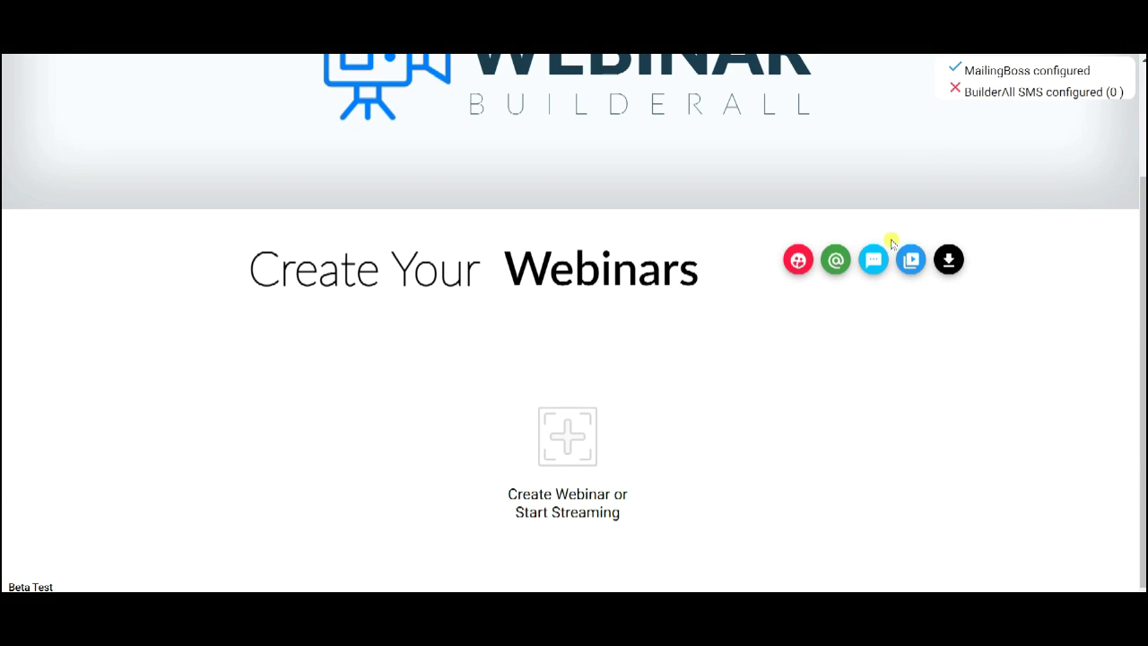
Step: Create a new webinar email sequence named "Builderall"
left_click(837, 266)
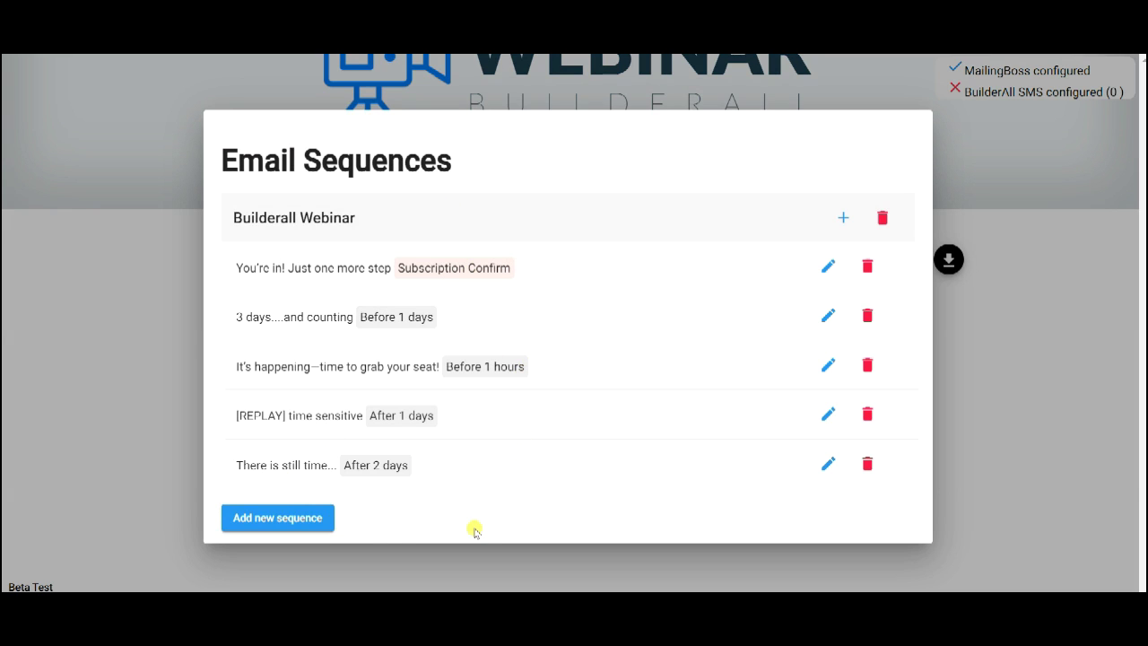
left_click(275, 518)
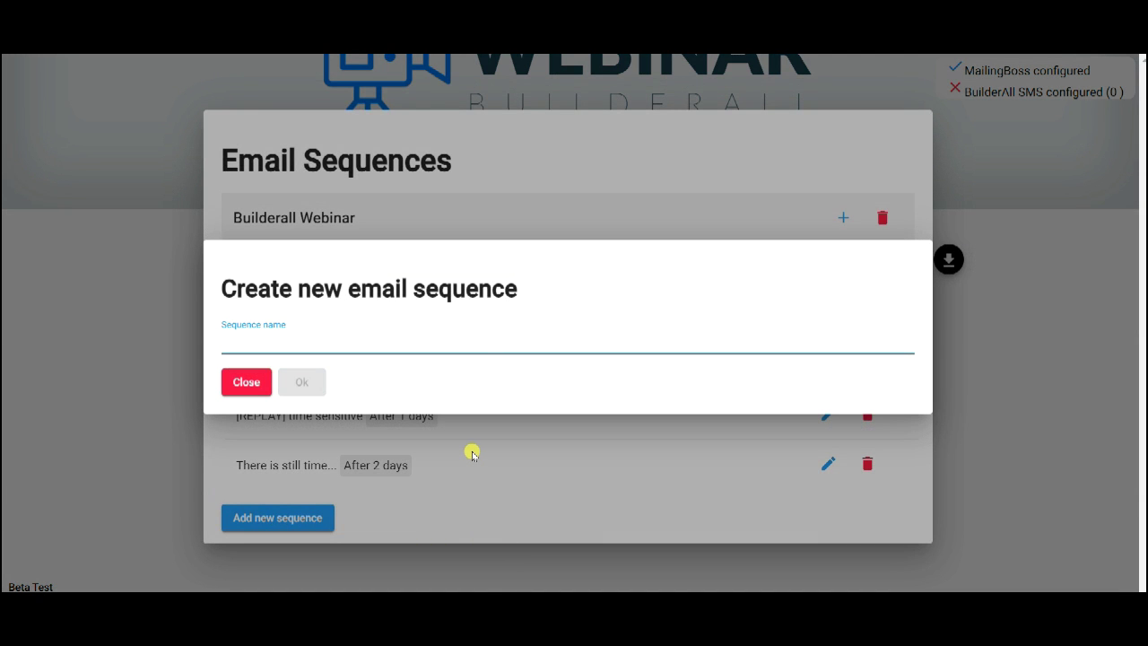
type("Builderall")
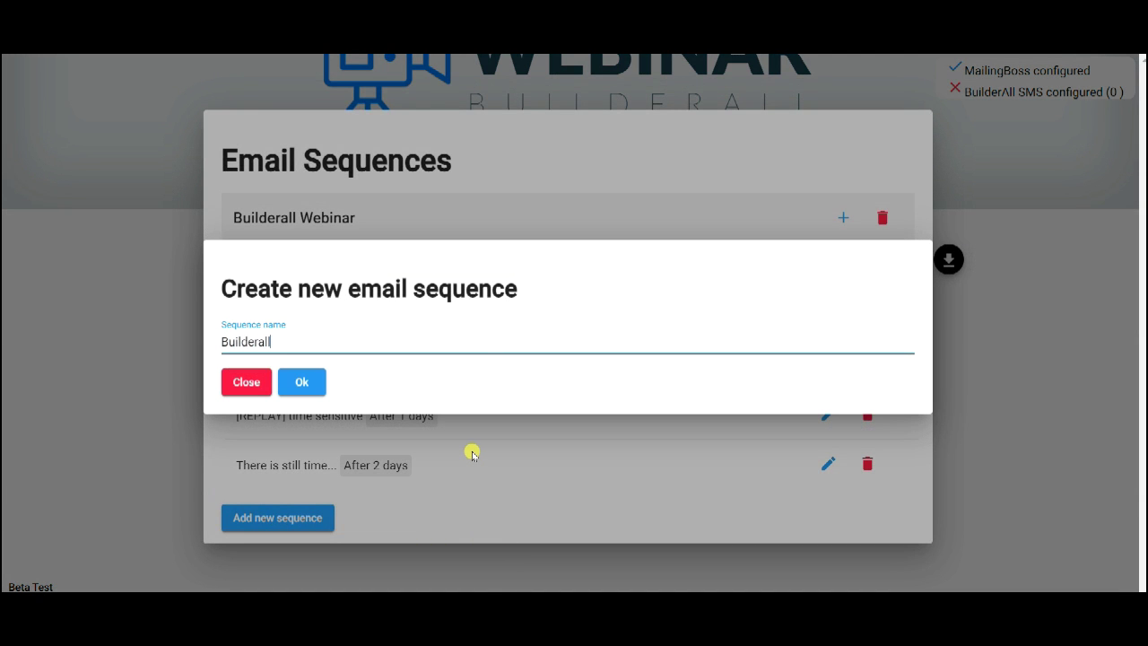
left_click(301, 382)
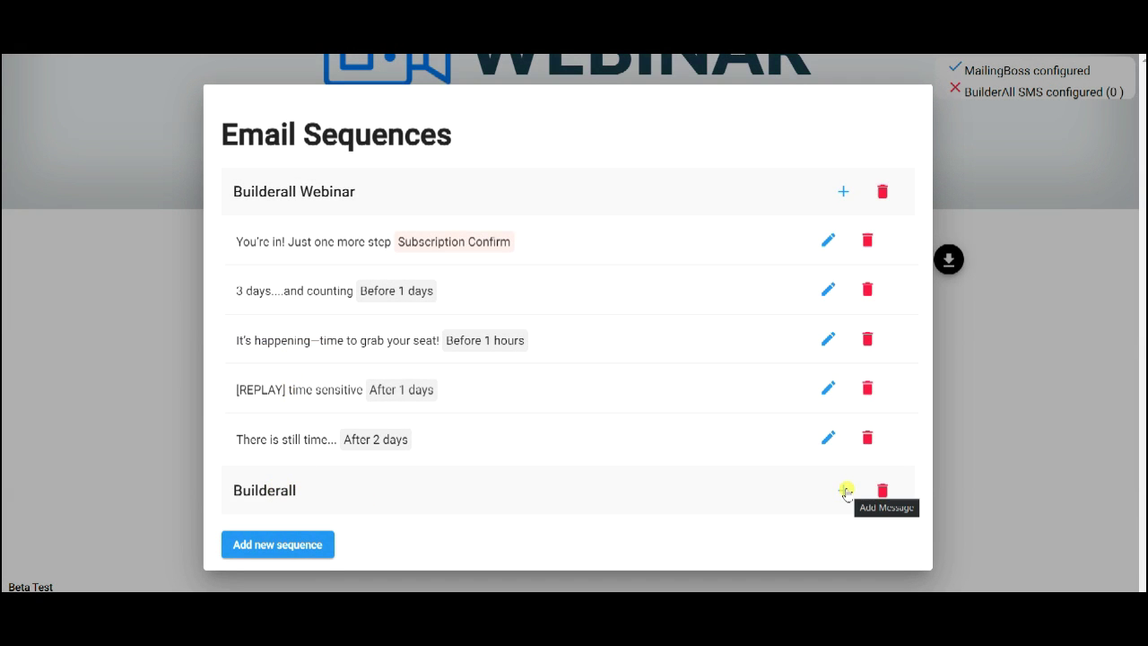
Step: Start a message in the Builderall sequence with the subject "You are in!" and the greeting "Hi [FNAME],"
left_click(846, 491)
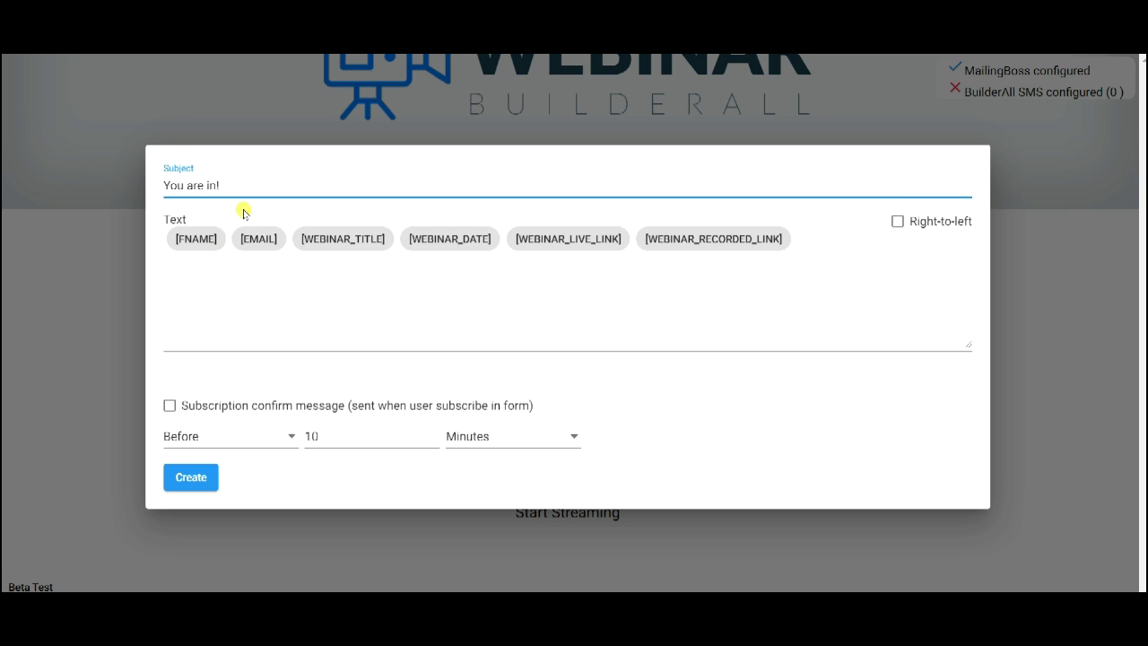
left_click(180, 273)
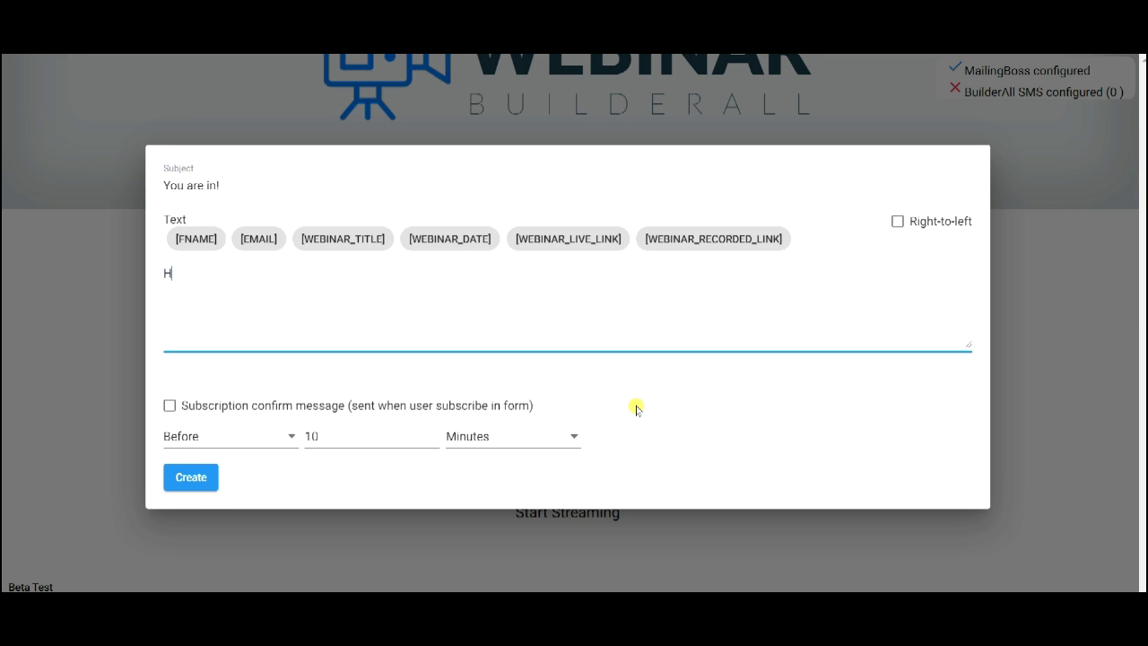
left_click(185, 237)
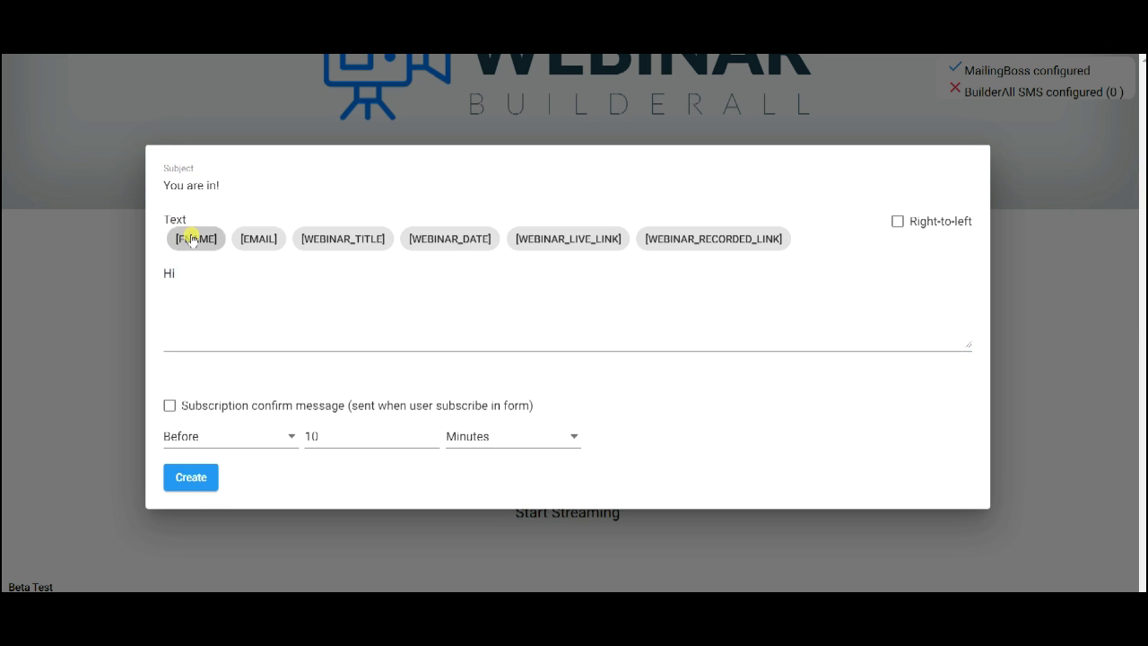
left_click(318, 283)
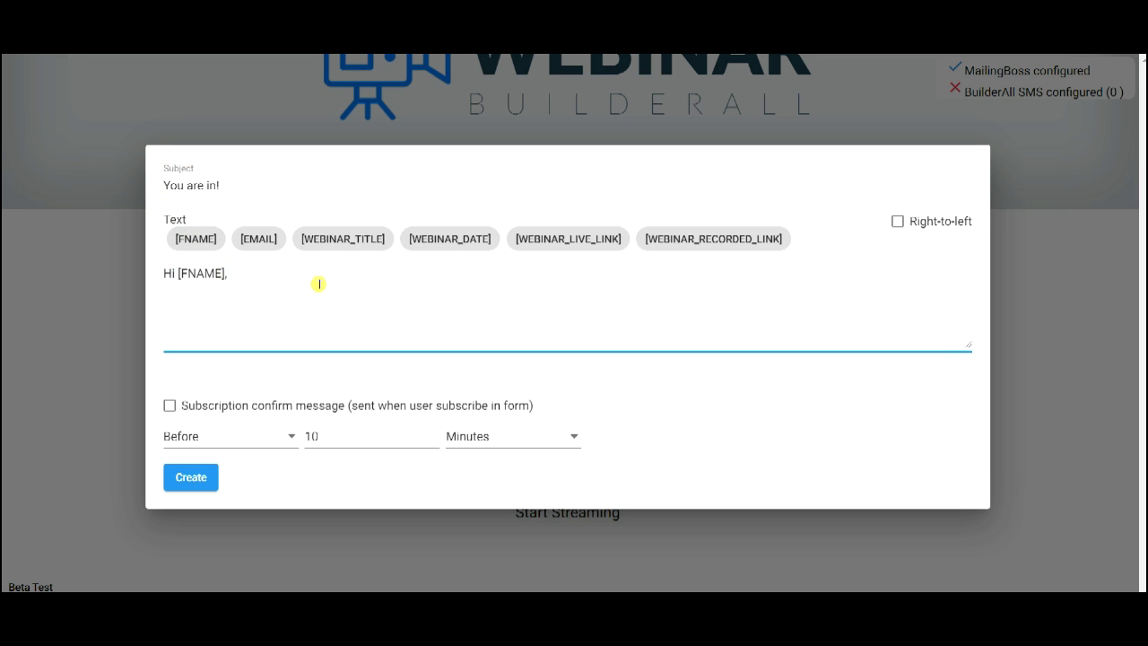
Step: Insert the [WEBINAR_TITLE], [WEBINAR_DATE] and [WEBINAR_LIVE_LINK] placeholders on separate lines below the greeting
key("Return")
left_click(354, 240)
left_click(274, 306)
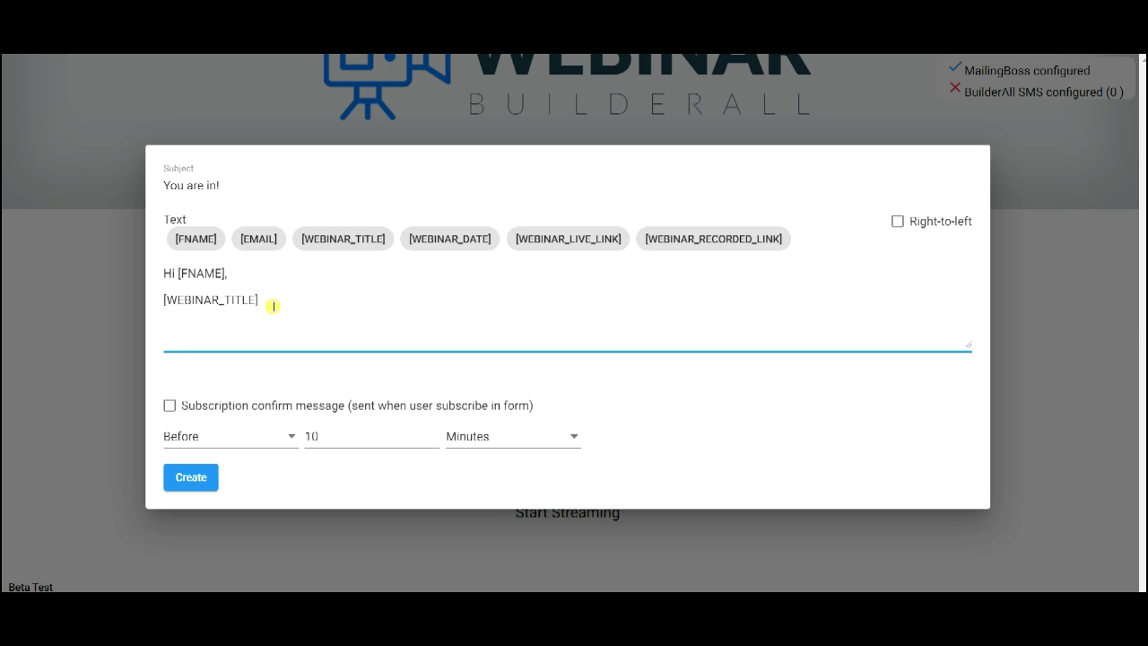
left_click(449, 238)
left_click(279, 328)
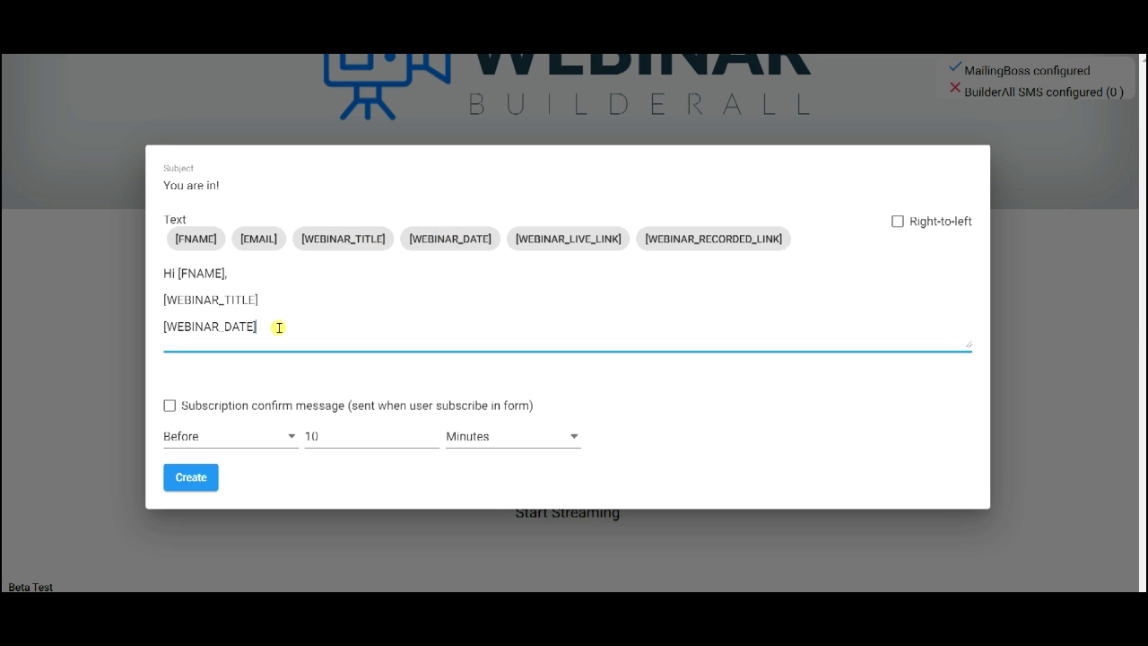
left_click(556, 244)
left_click(310, 330)
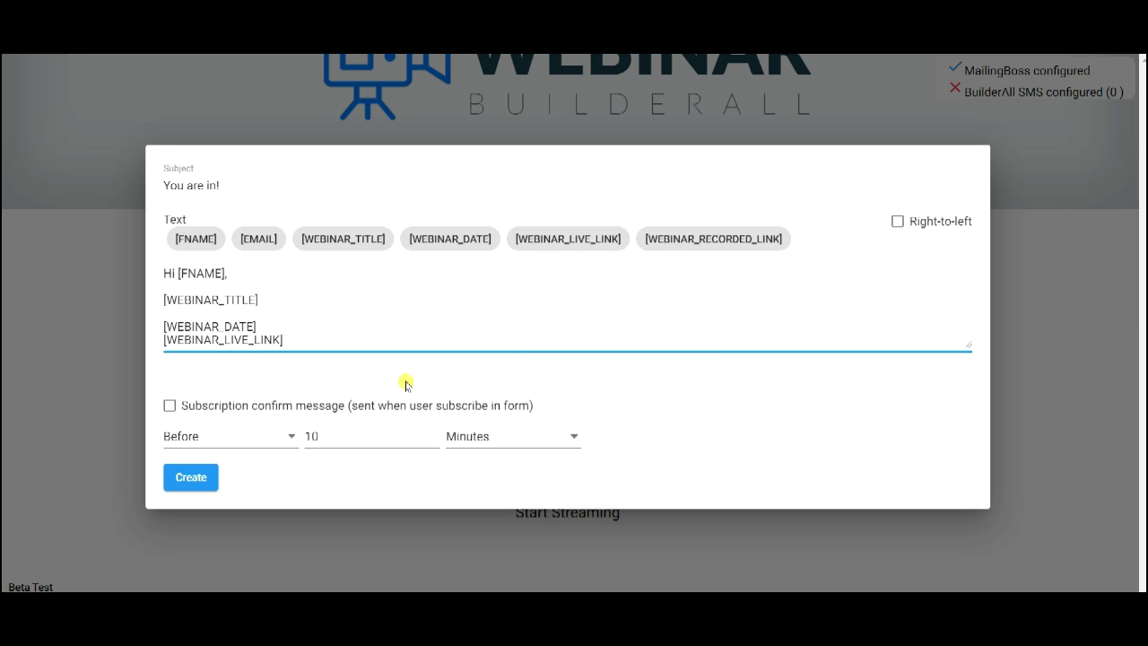
Step: Mark the "You are in!" message as the subscription confirm message and create it in the Builderall sequence
left_click(170, 406)
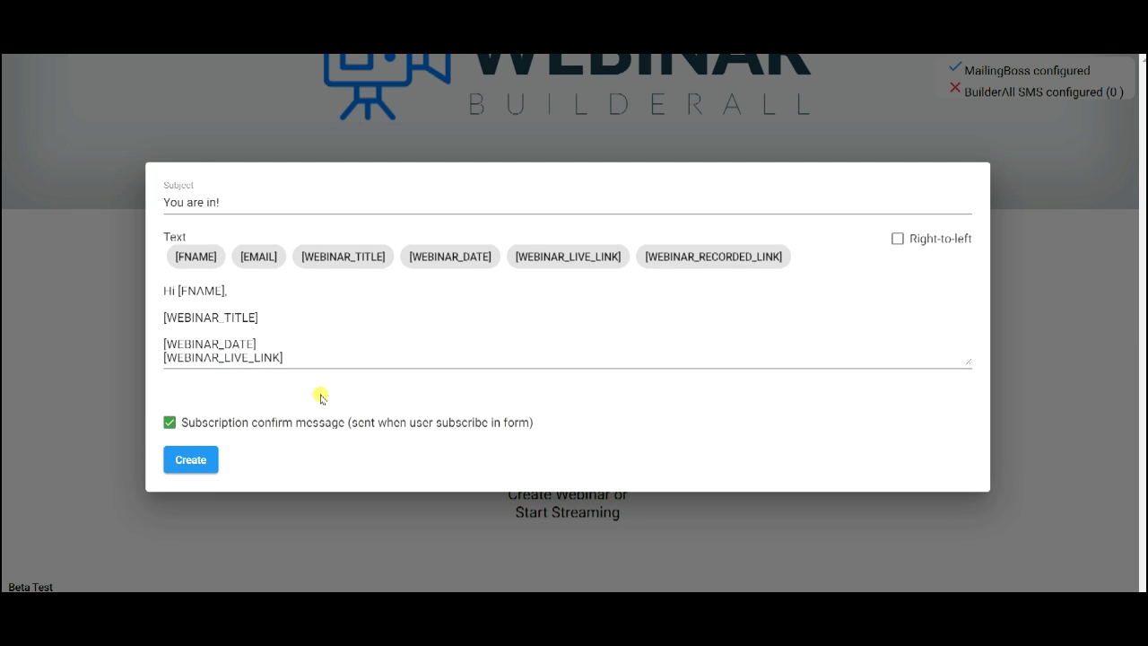
left_click(192, 460)
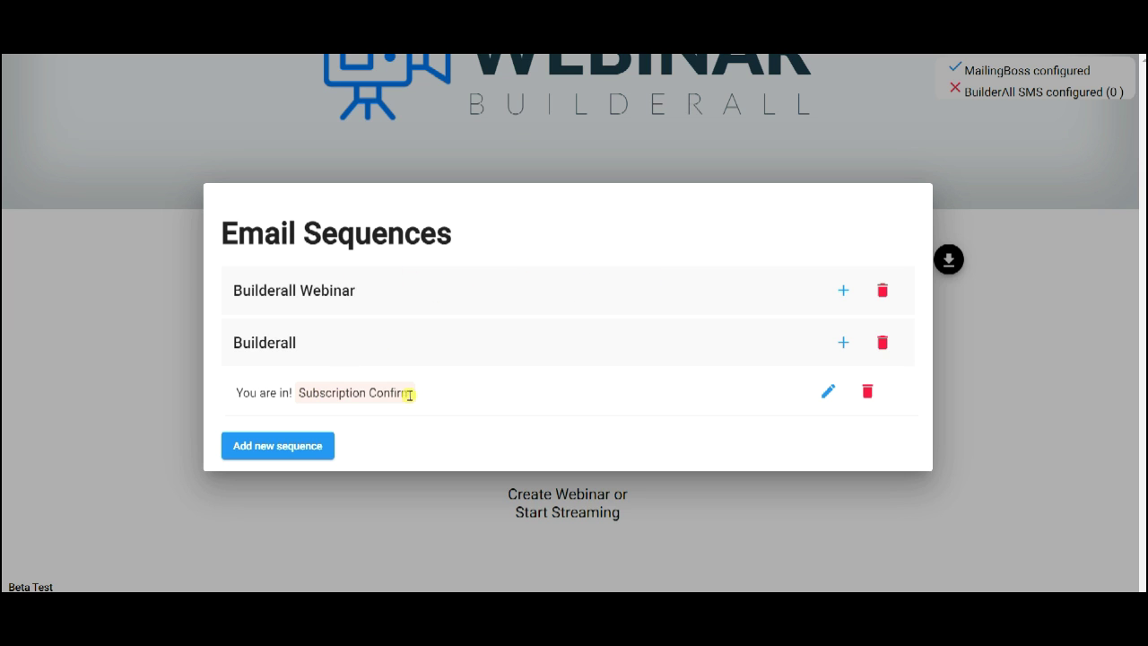
Step: Delete the "You are in!" message and the Builderall email sequence, confirming both deletions
left_click(869, 395)
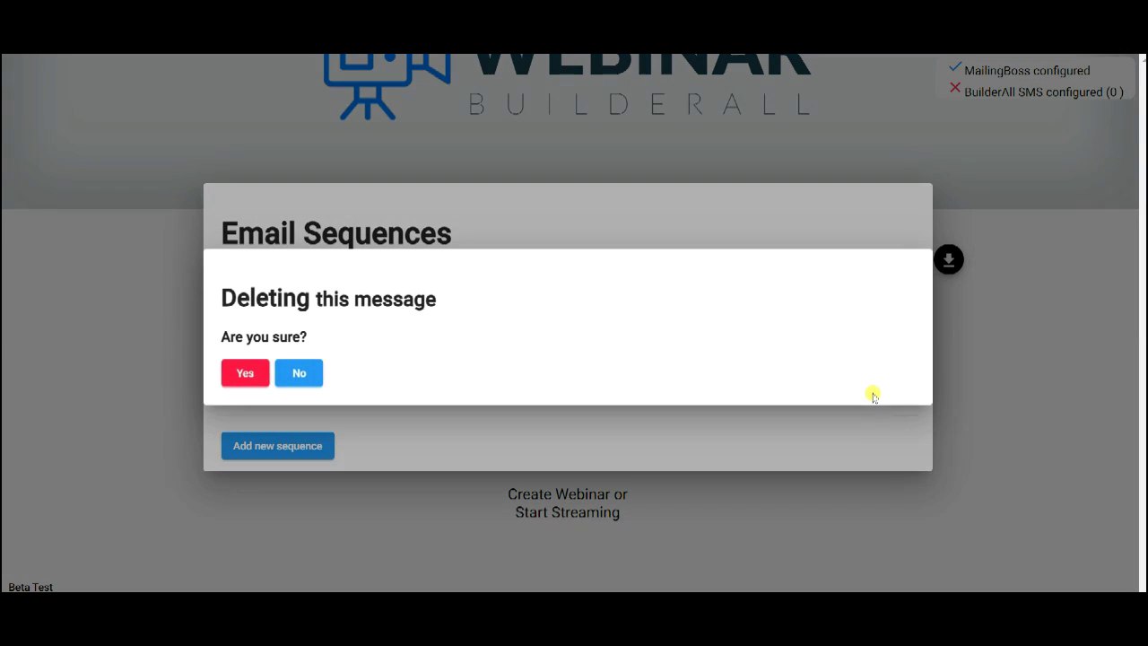
left_click(251, 370)
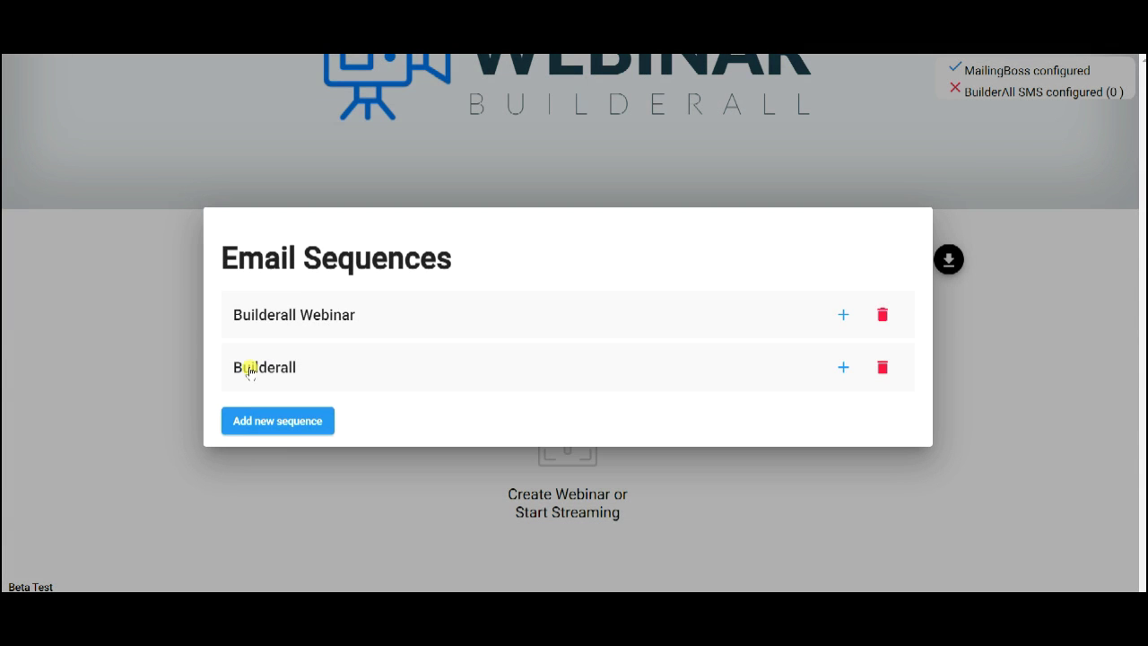
left_click(882, 368)
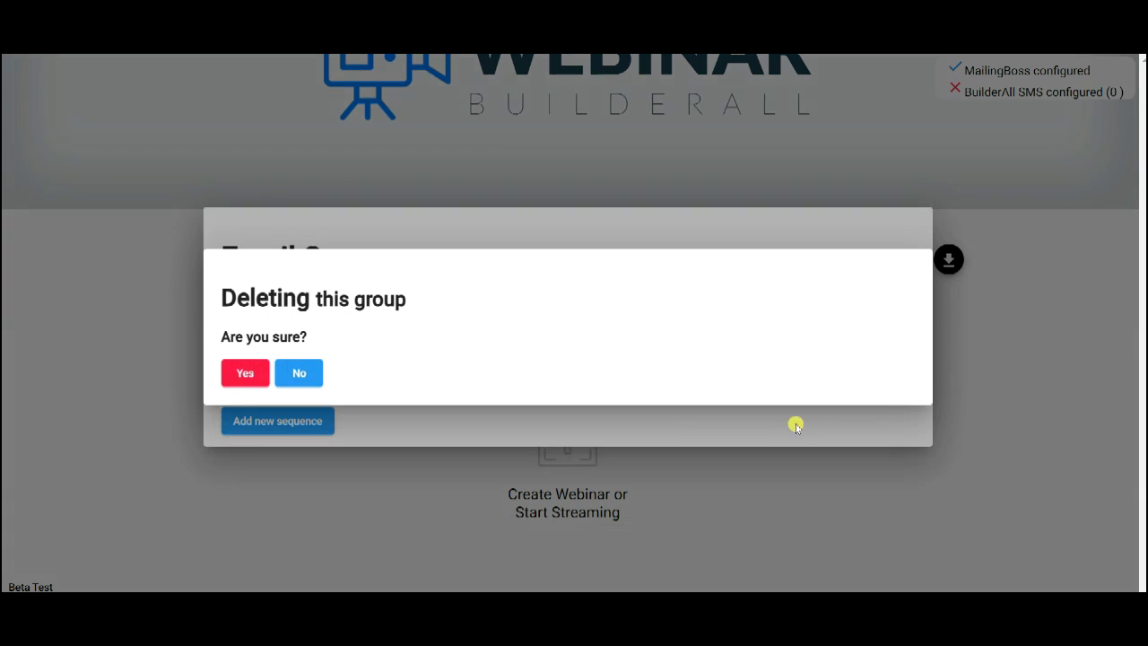
left_click(245, 371)
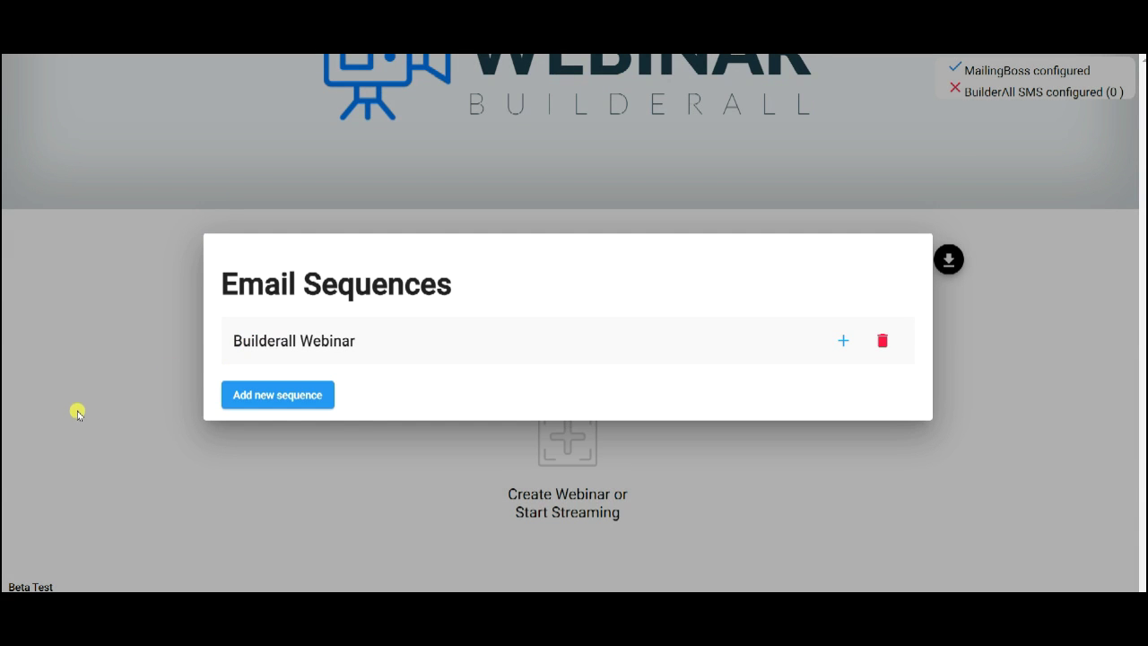
Step: Expand the Builderall Webinar sequence and read through the "You're in! Just one more step" message, closing it without saving
left_click(284, 341)
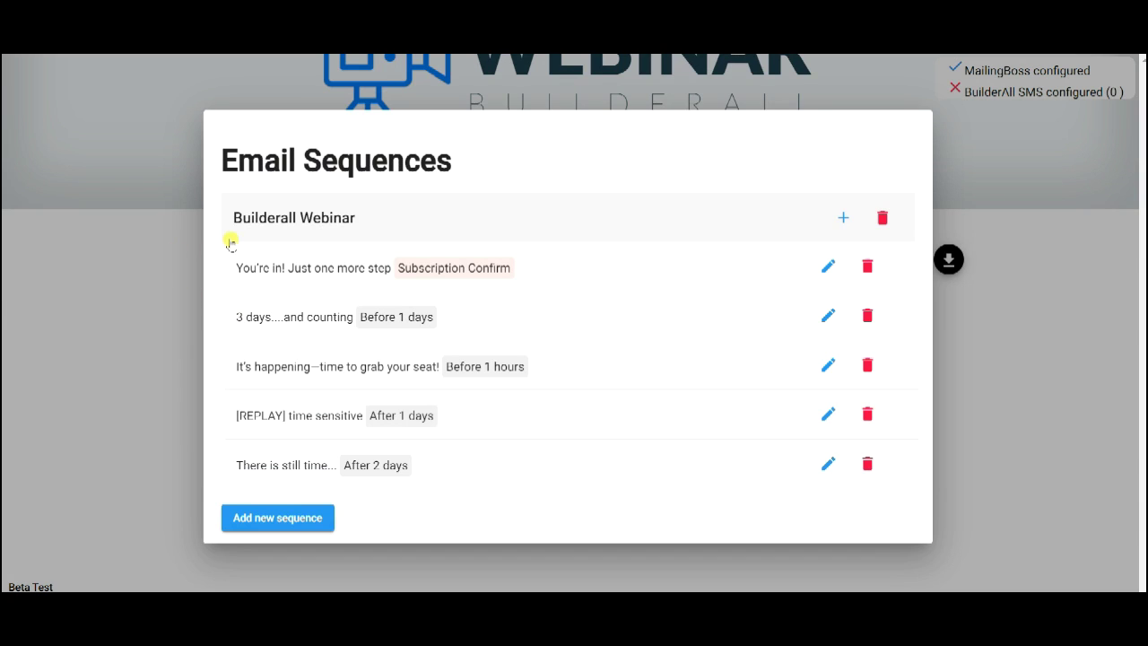
left_click(827, 261)
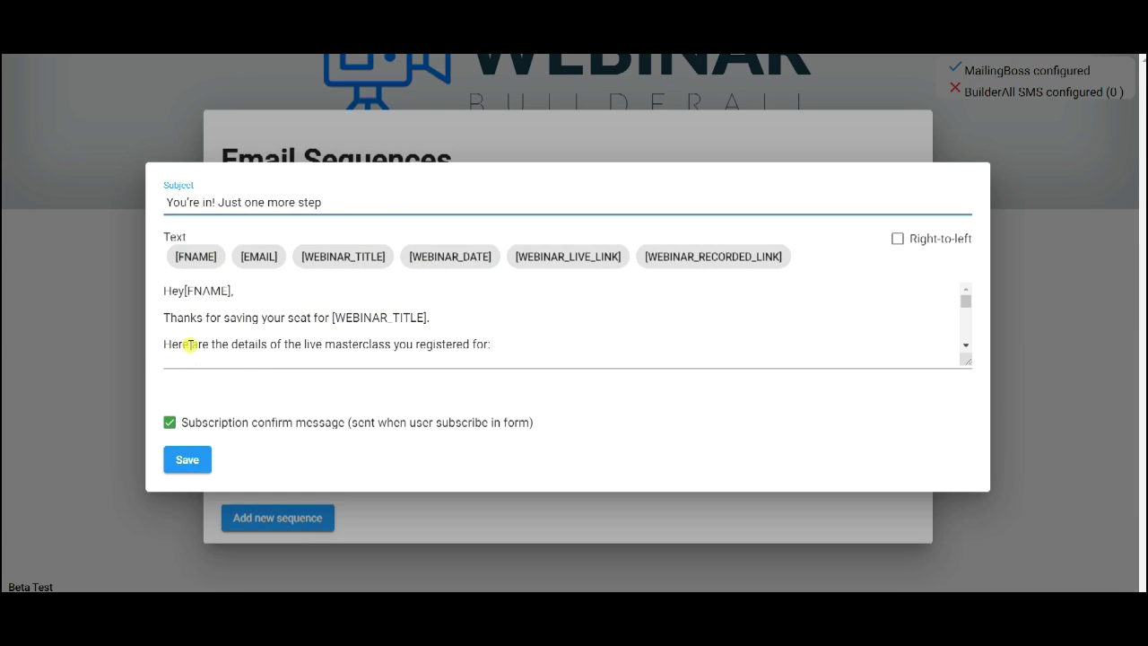
left_click(505, 346)
scroll(505, 347, "down", 1)
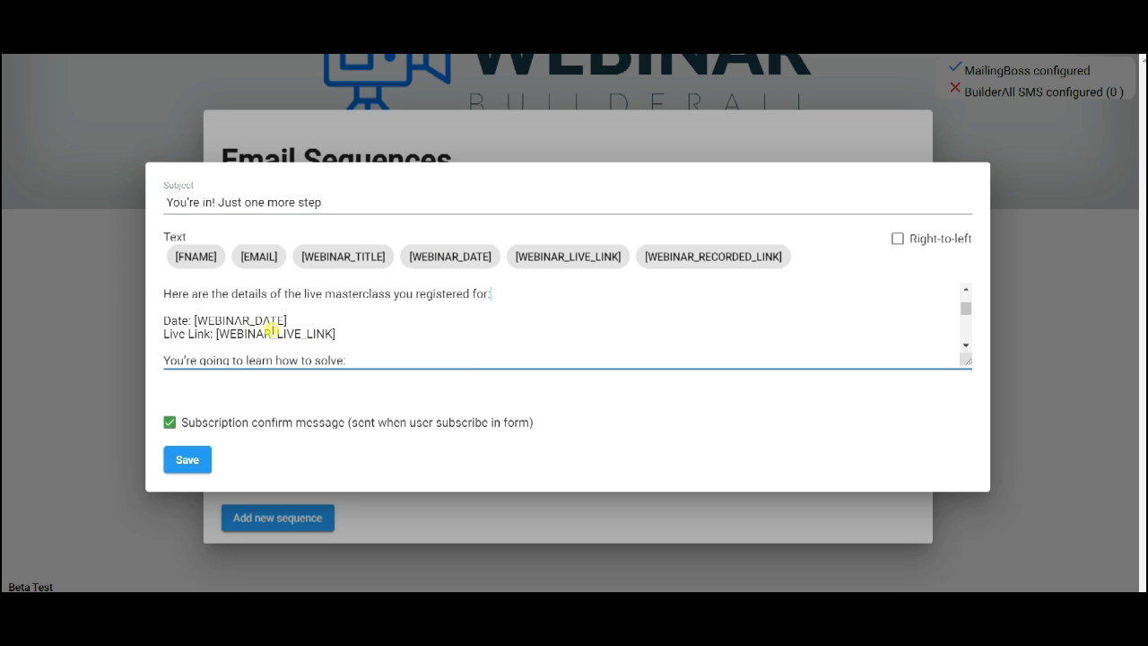
scroll(262, 349, "down", 1)
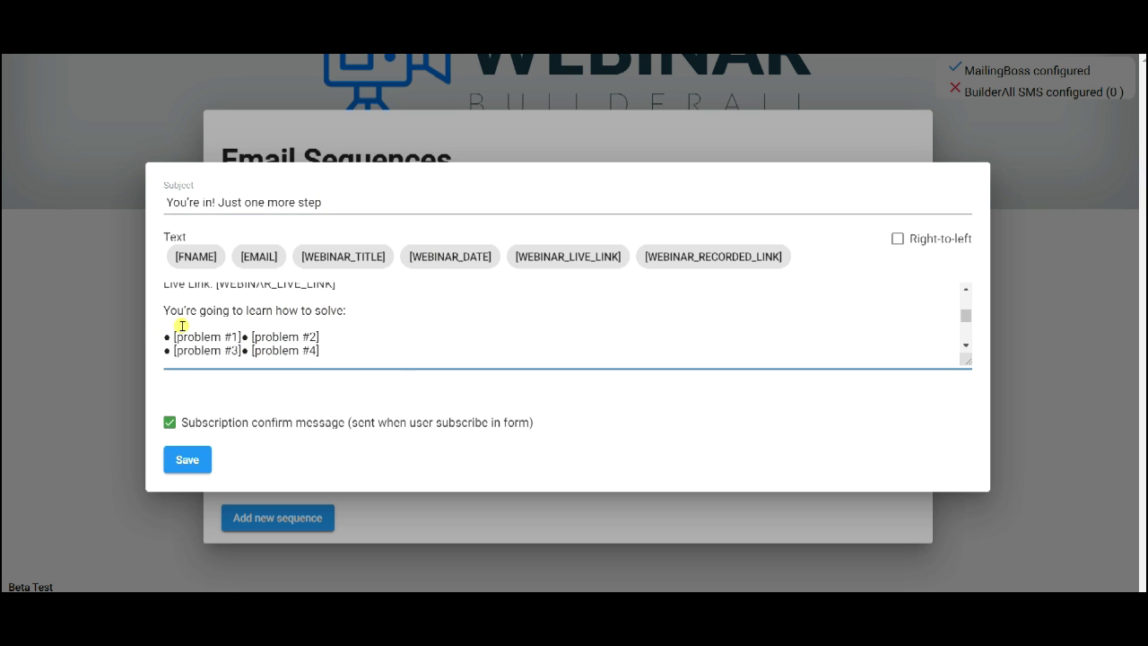
scroll(361, 331, "down", 2)
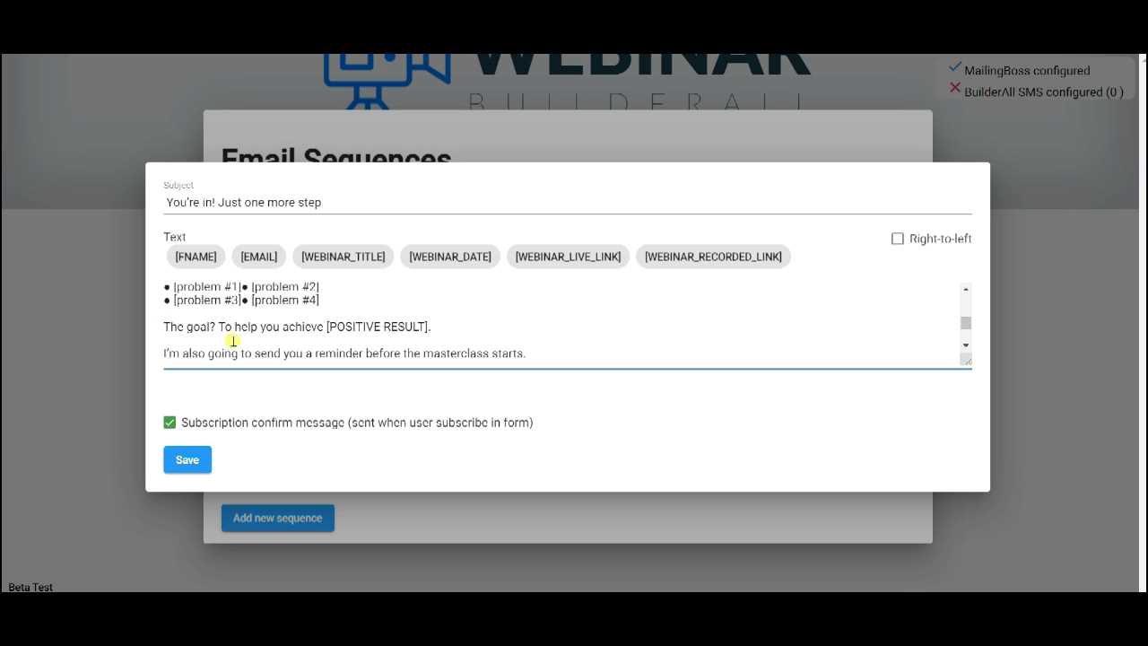
scroll(220, 339, "down", 3)
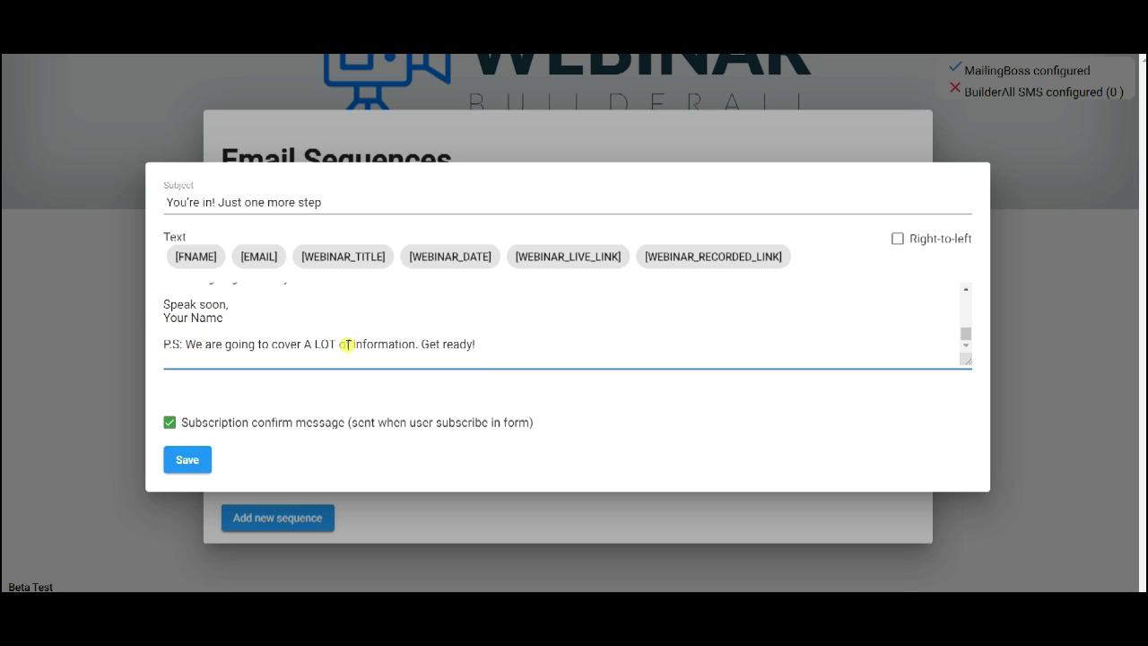
scroll(556, 342, "up", 10)
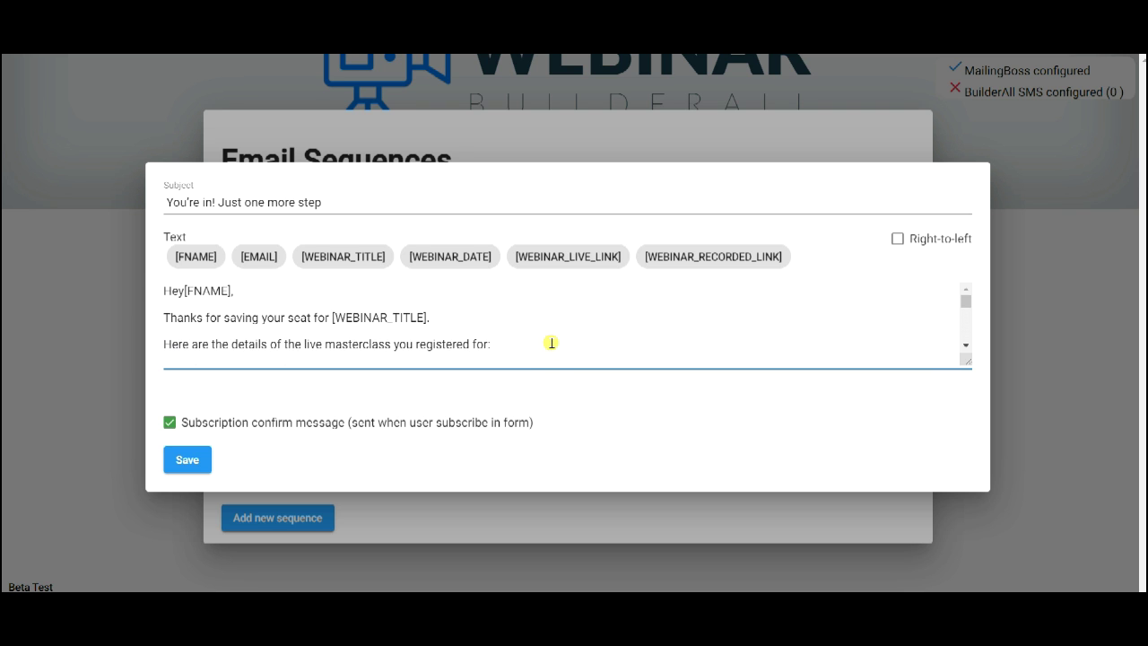
scroll(551, 343, "down", 10)
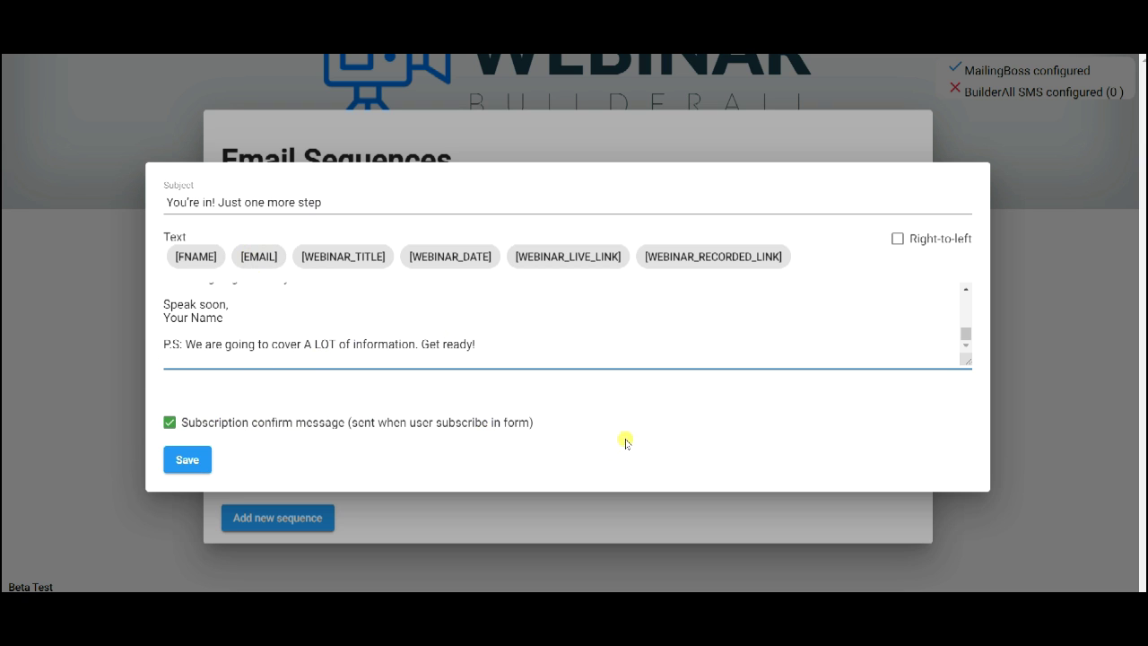
left_click(1051, 318)
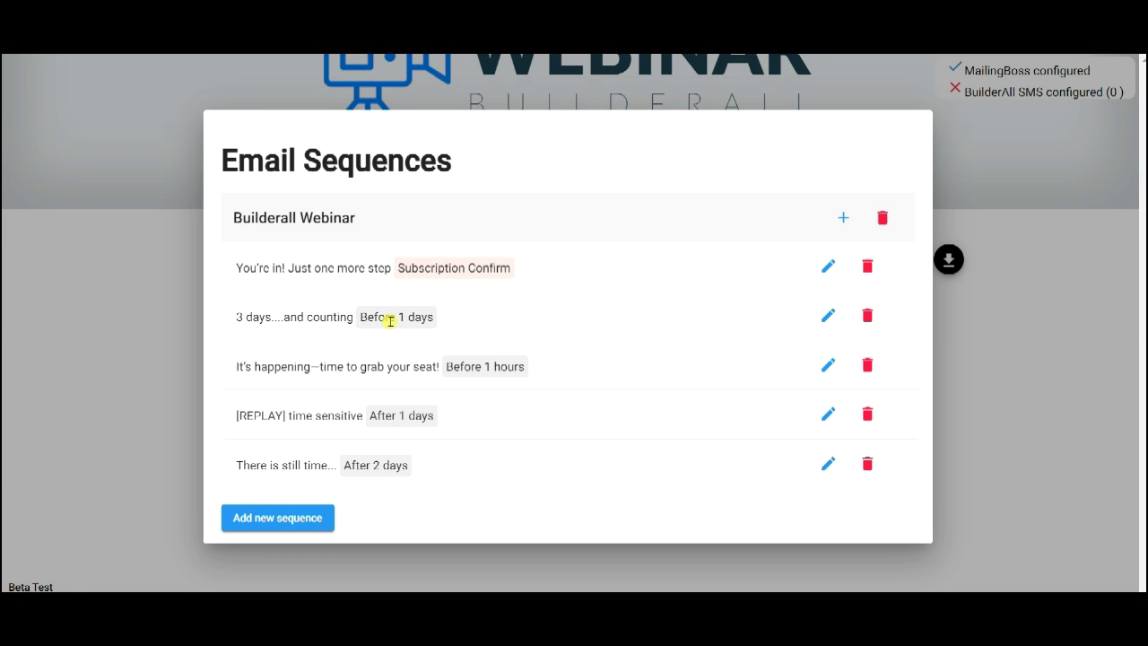
Step: Review the text and send-timing options of the "3 days....and counting" message, closing it without saving
left_click(826, 315)
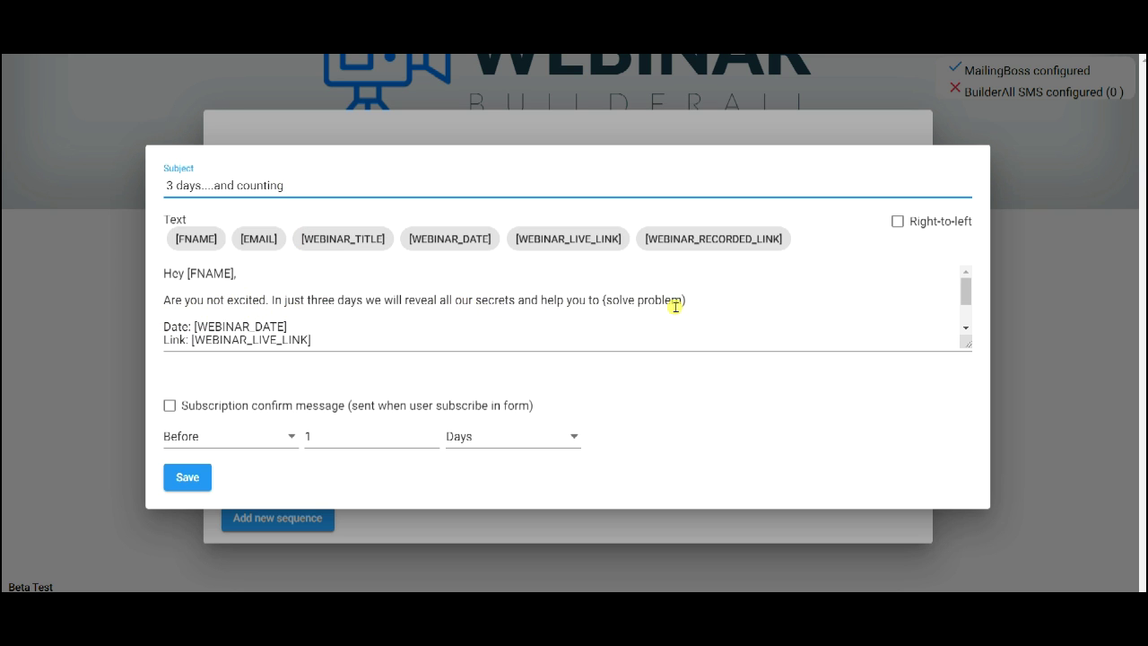
scroll(675, 305, "down", 2)
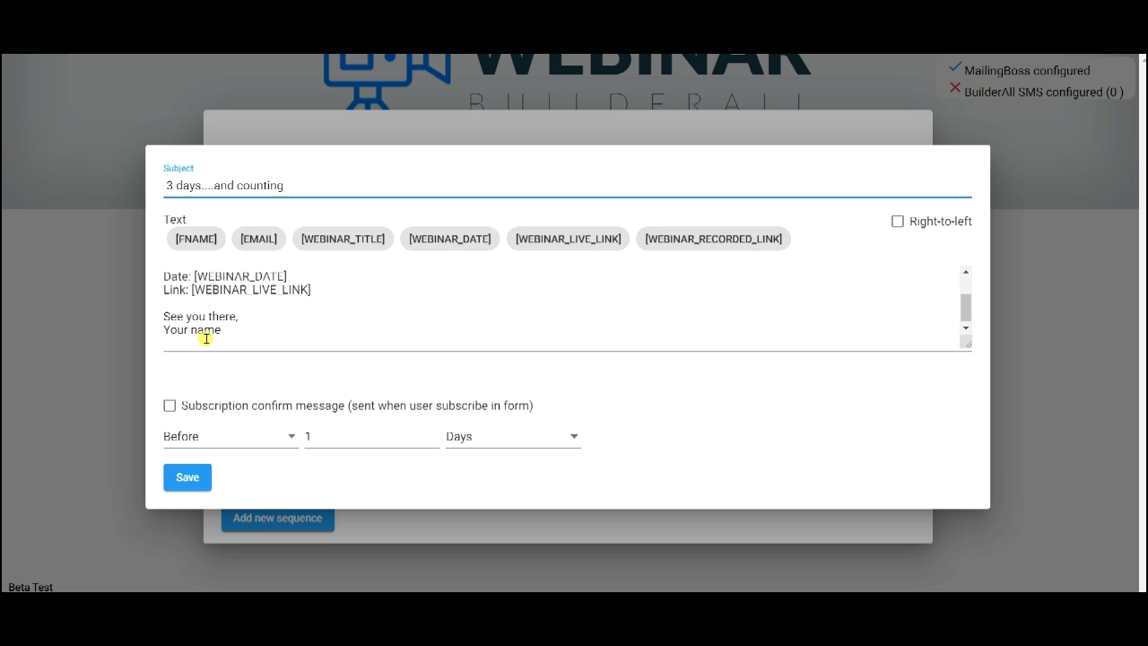
scroll(295, 302, "up", 2)
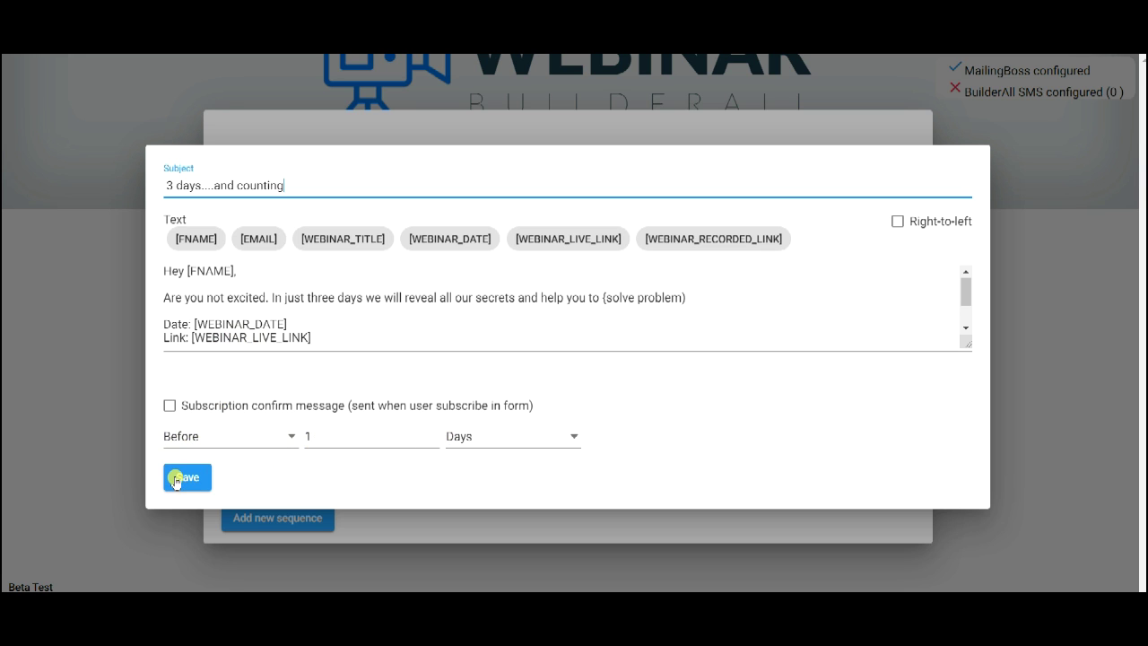
left_click(294, 439)
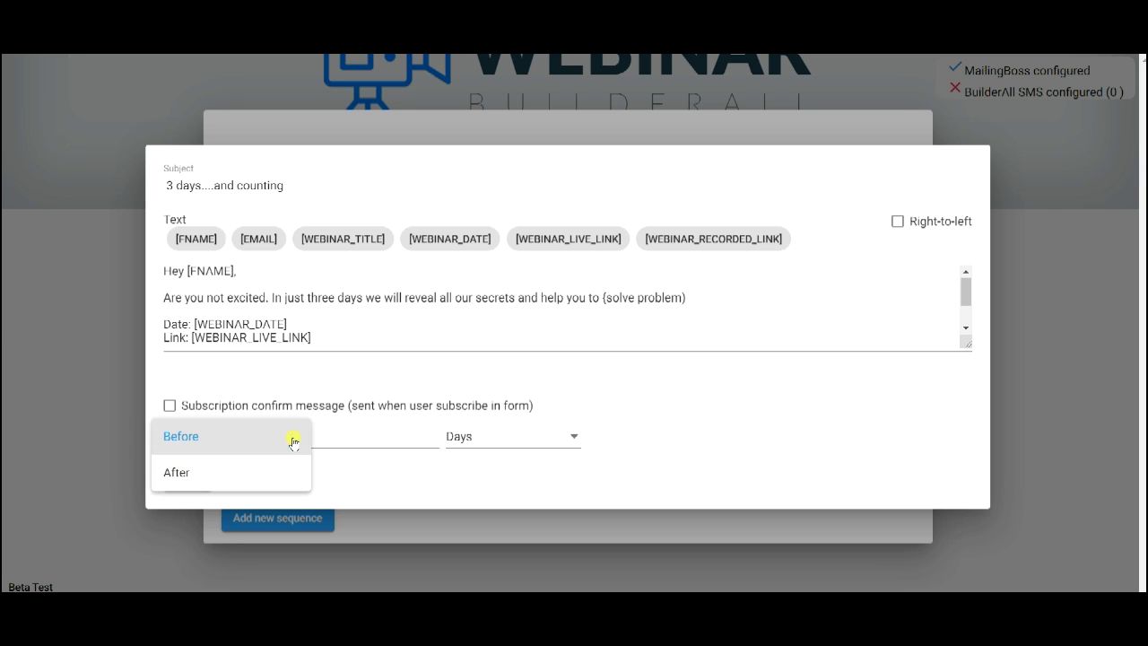
left_click(293, 437)
left_click(369, 445)
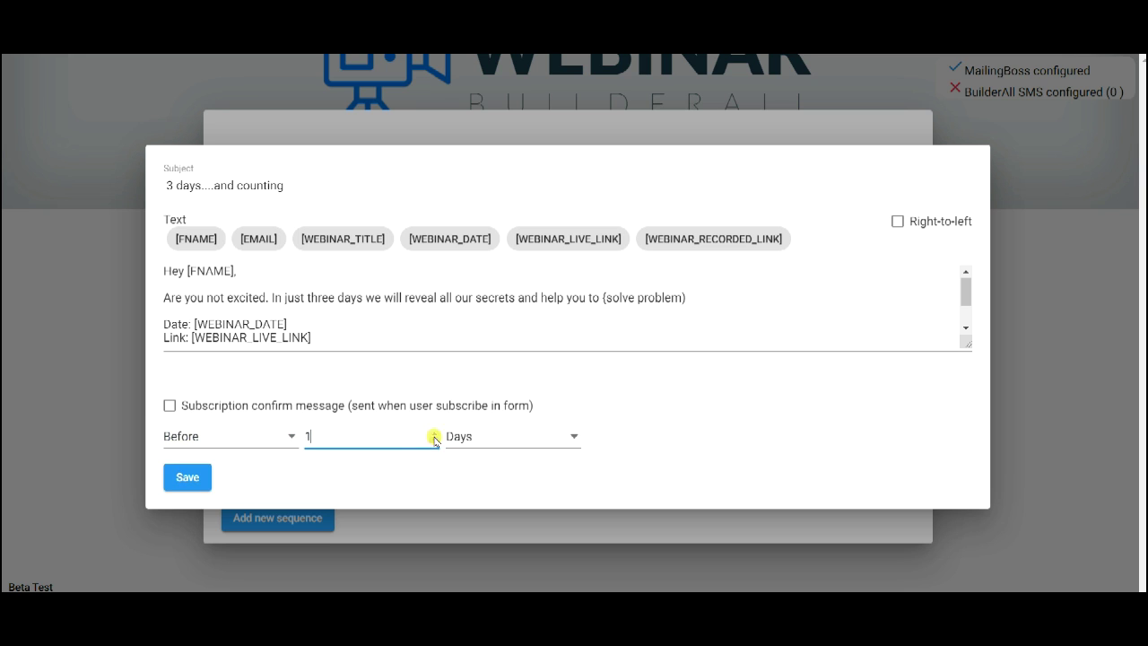
left_click(567, 437)
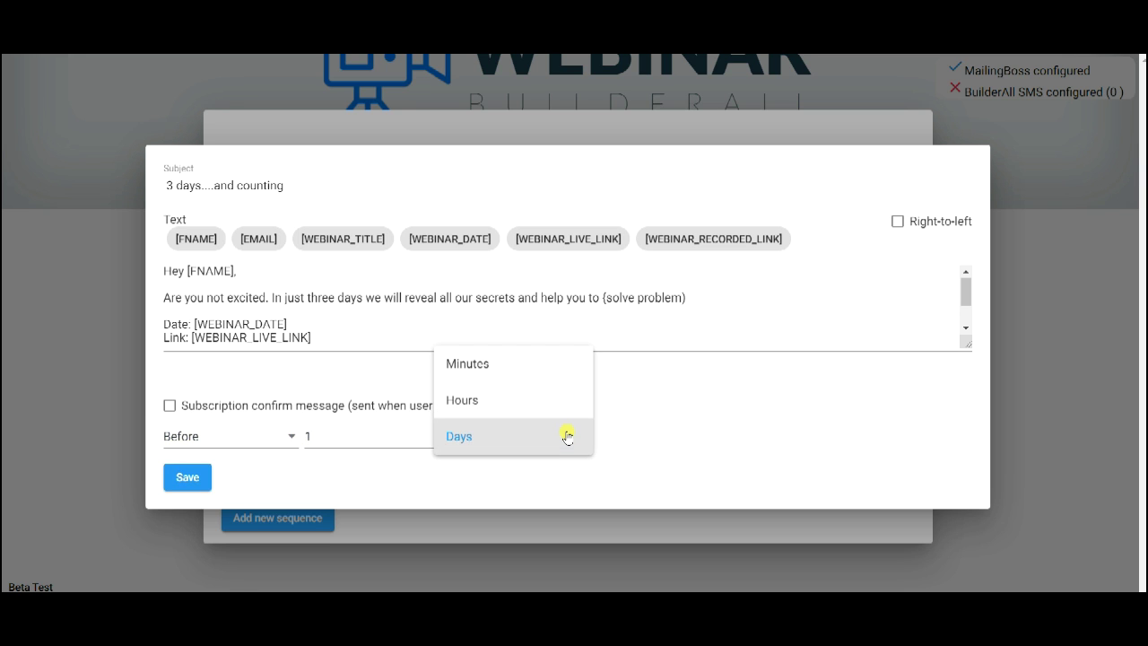
left_click(685, 444)
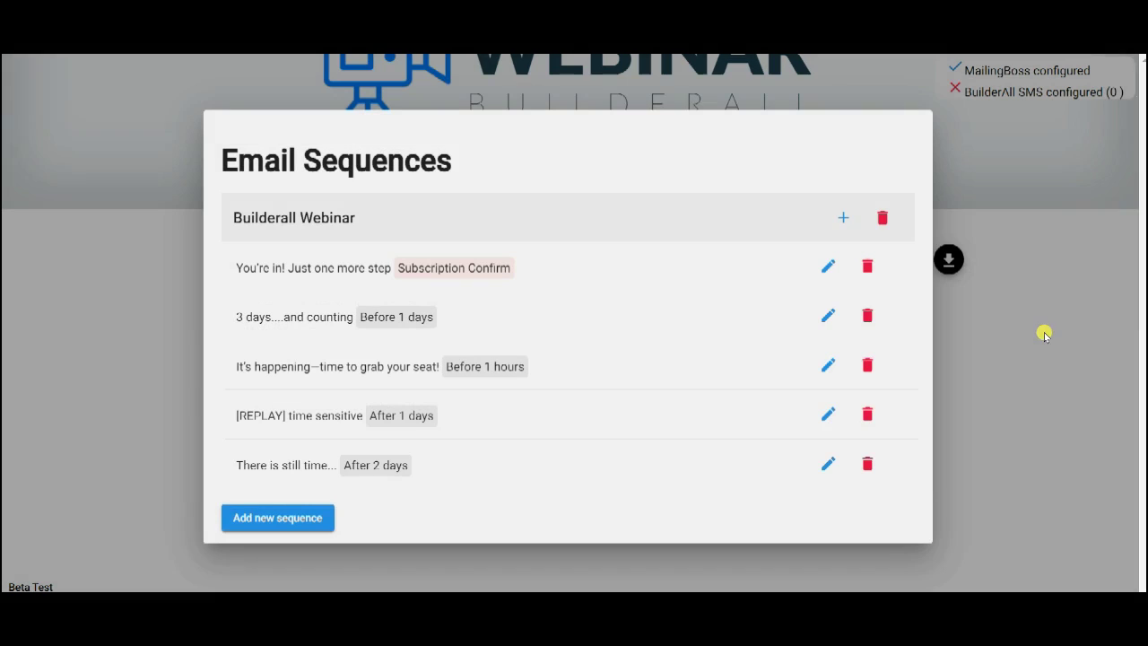
left_click(1040, 333)
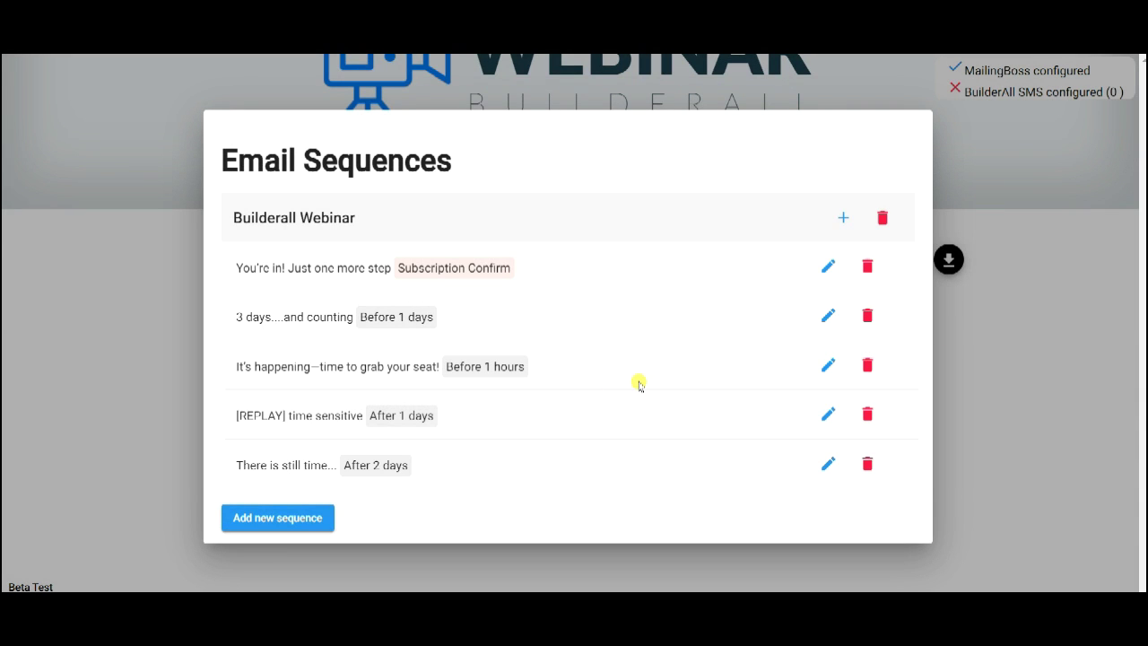